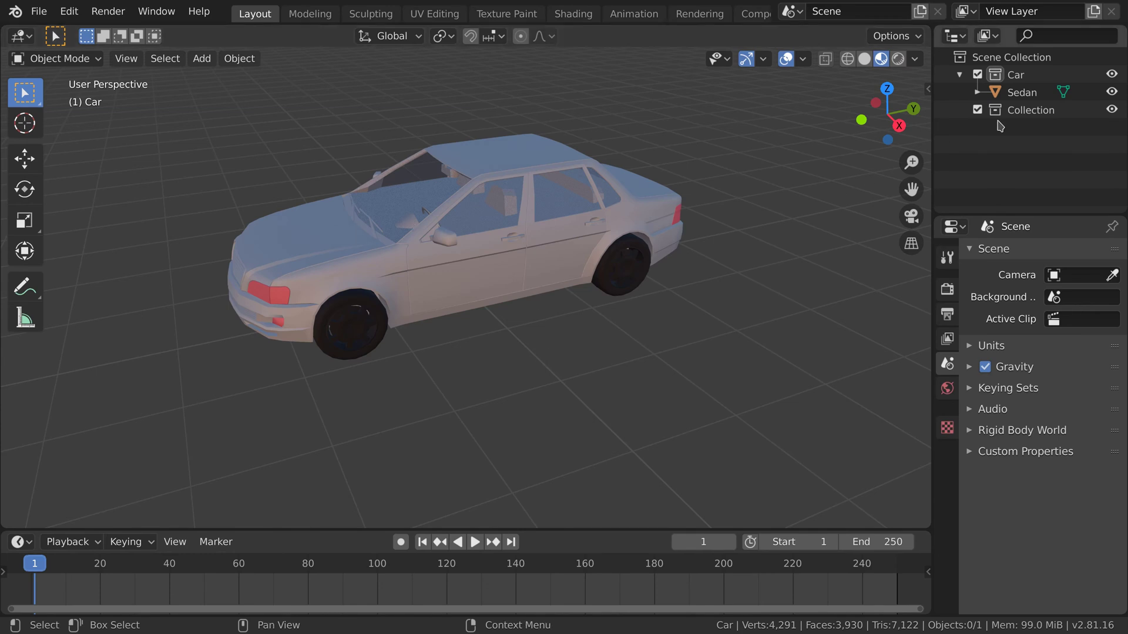
- Hide the Sedan car in the viewport using its Outliner eye icon
left_click(1112, 94)
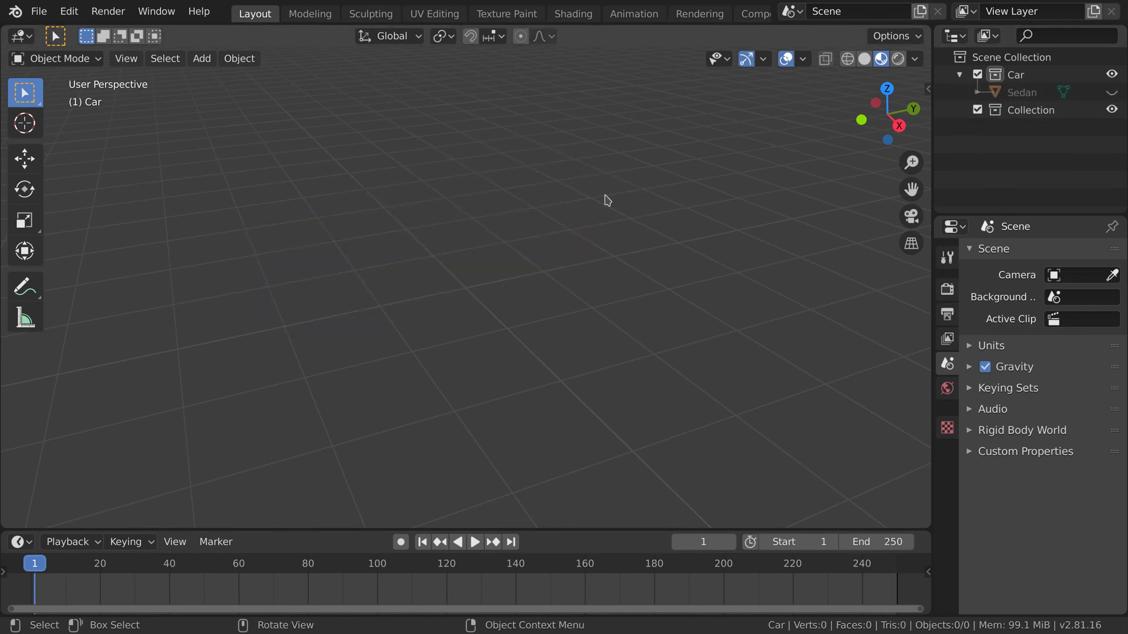
- In top view, add a Bezier curve and straighten it by setting an end point's Y to 0
key("KP_7")
key("shift+a")
mouse_move(424, 273)
left_click(547, 272)
key("Tab")
left_click(421, 244)
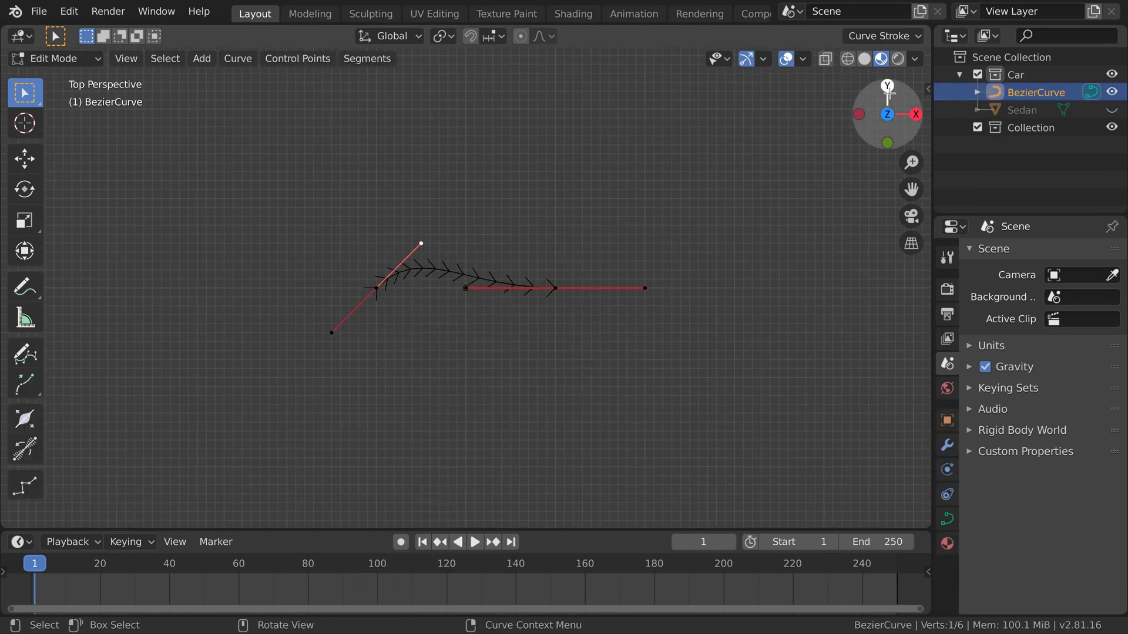
left_click(927, 89)
left_click(847, 141)
type("0")
key("Return")
key("n")
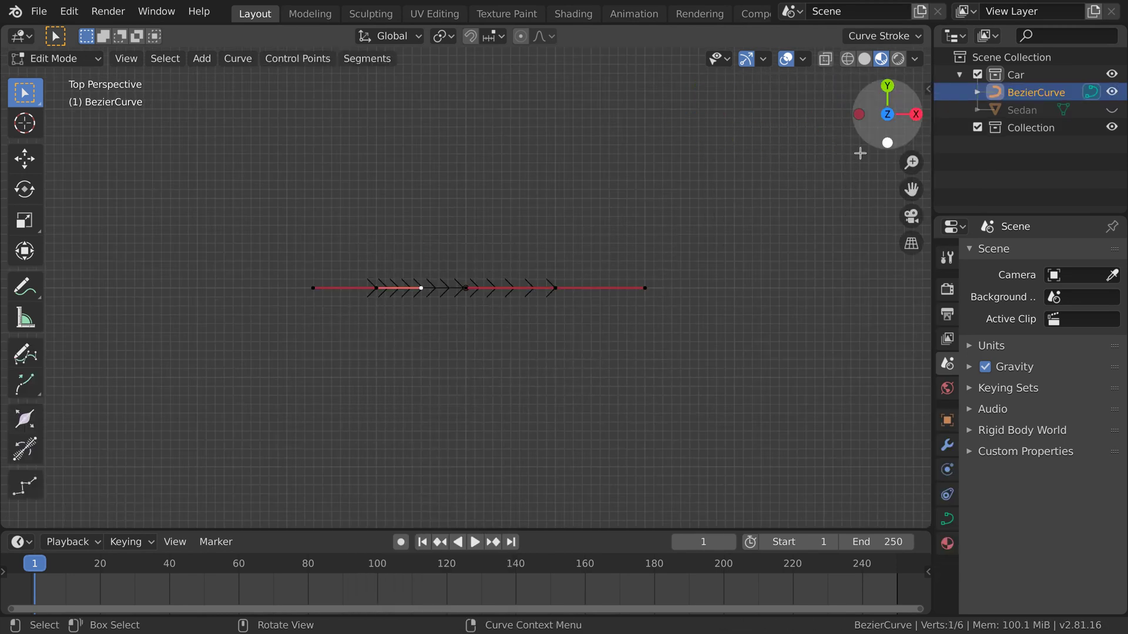
- Shift the curve points 1 along X and stretch the right end 100 along X
key("a")
key("g")
key("Escape")
type("gx1")
key("Return")
left_click(645, 288)
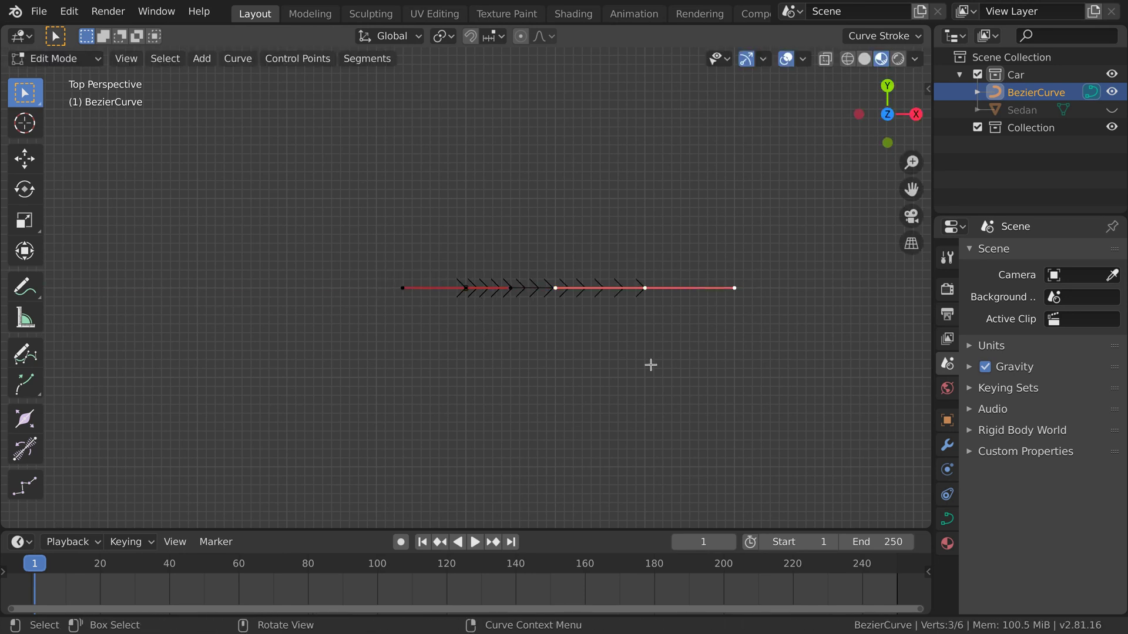
type("gx100")
key("Return")
key("KP_7")
key("Tab")
- Duplicate the straight curve at X -50, then copy the pair to Y 50 and Y -50
key("shift+d")
type("x-50")
key("Return")
key("a")
key("shift+d")
type("y50")
key("Return")
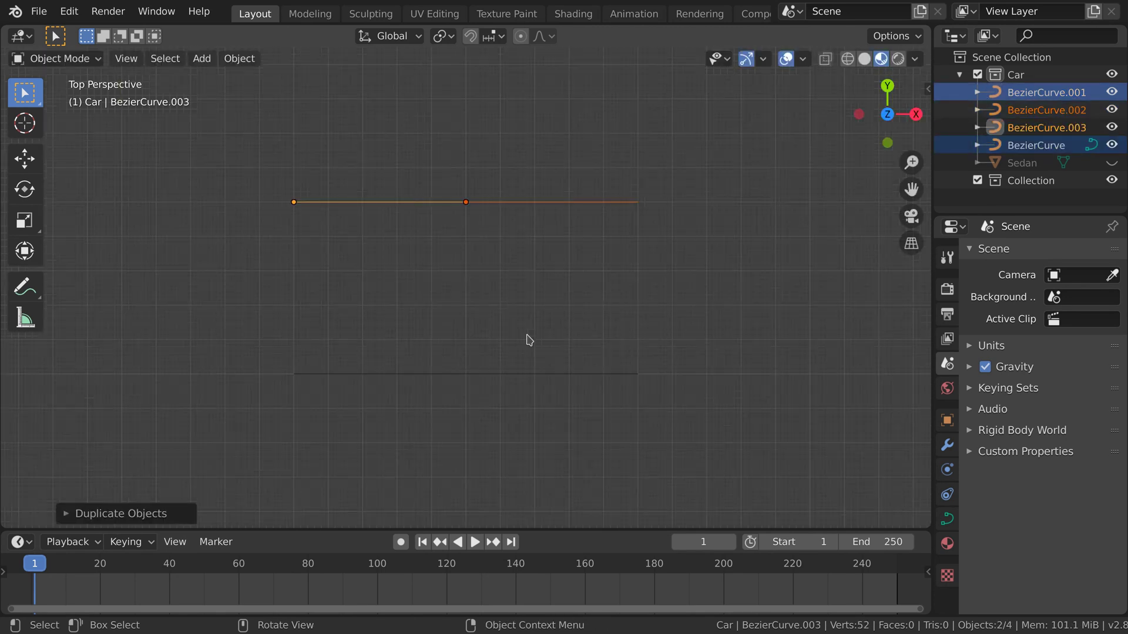
key("shift+d")
type("y-100")
key("Return")
- Duplicate all six curves rotated 90° and shift them 25 m along Y to form verticals
key("a")
key("Home")
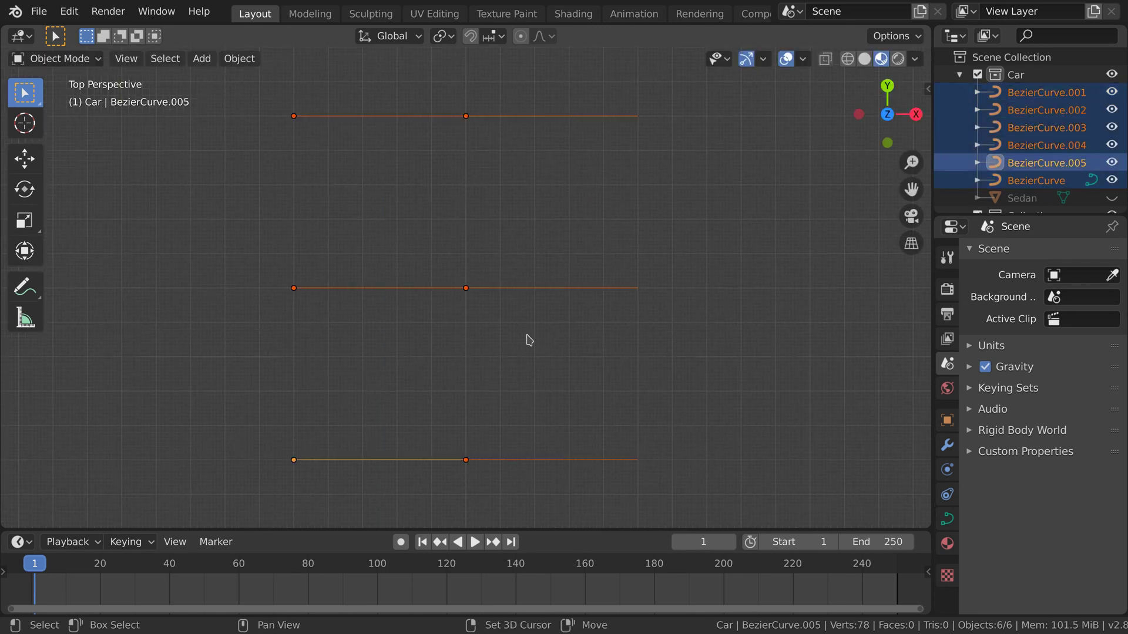
key("shift+d")
type("r90")
key("Return")
type("gy-25")
key("Return")
type("gy25")
key("Return")
key("a")
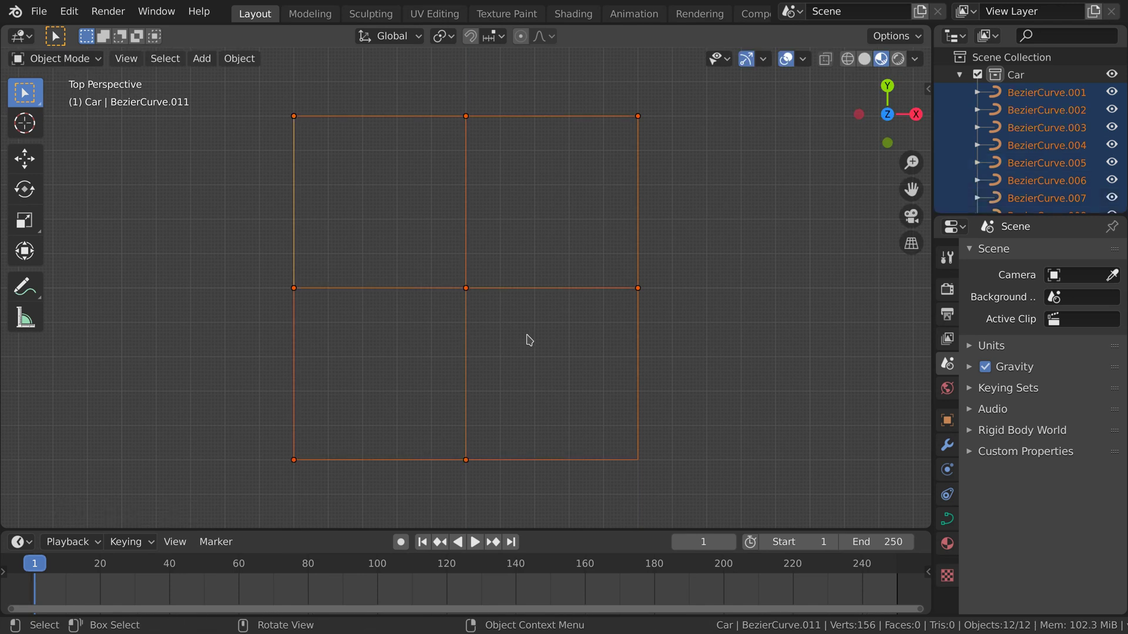
middle_click_drag(721, 399, 628, 264)
scroll(589, 307, "up", 3)
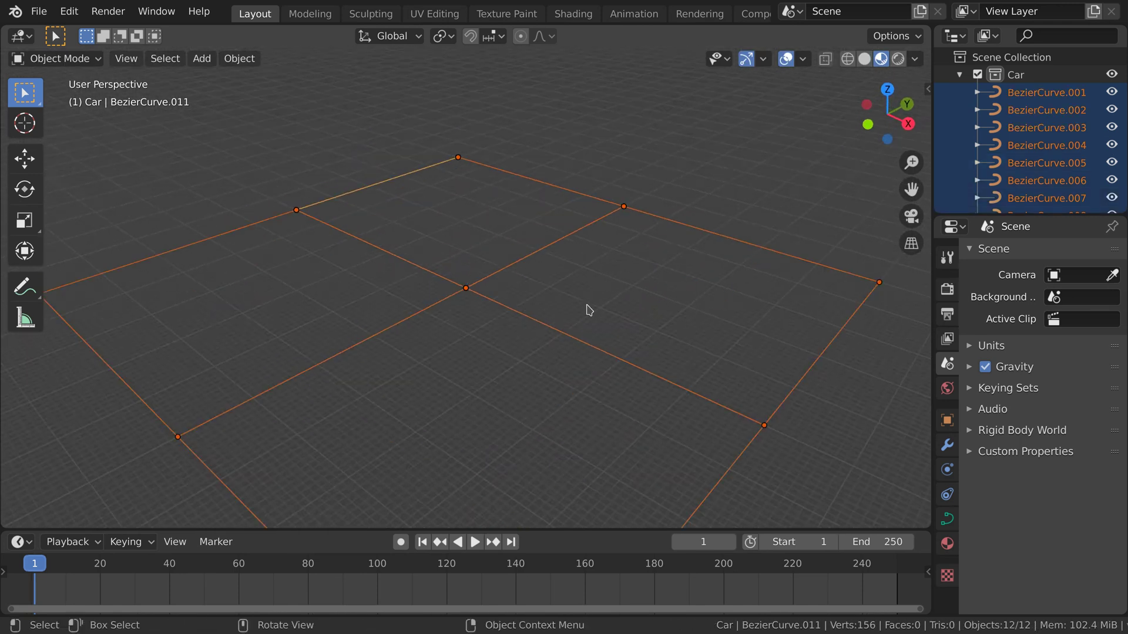
- Convert the curve grid into a traffic system with Add > Traffic > Add Traffic System
key("shift+a")
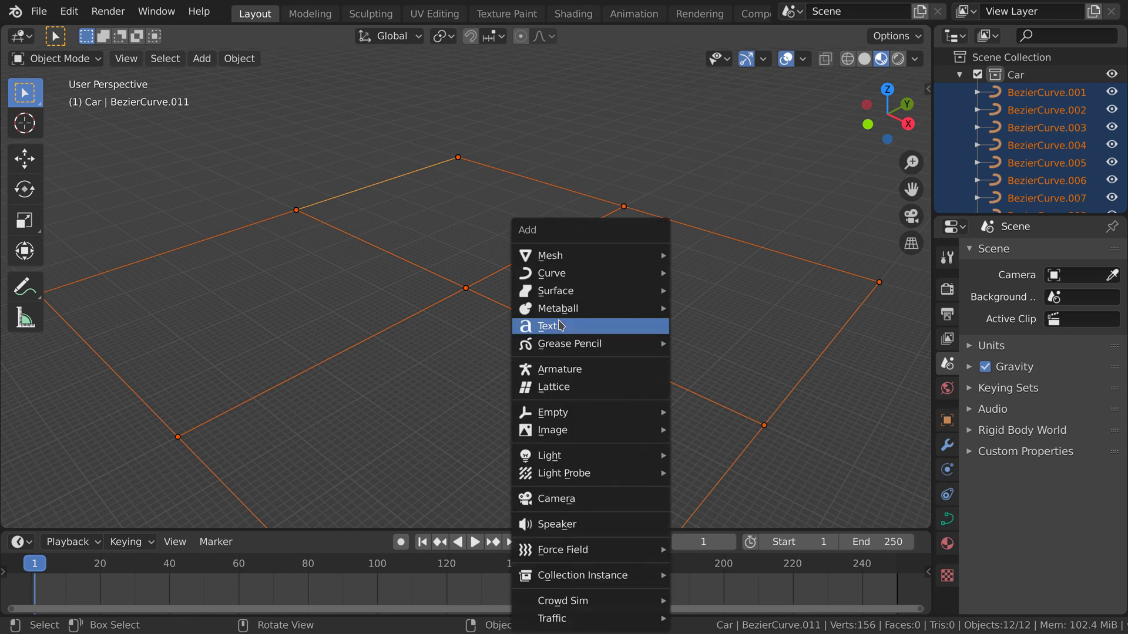
mouse_move(556, 622)
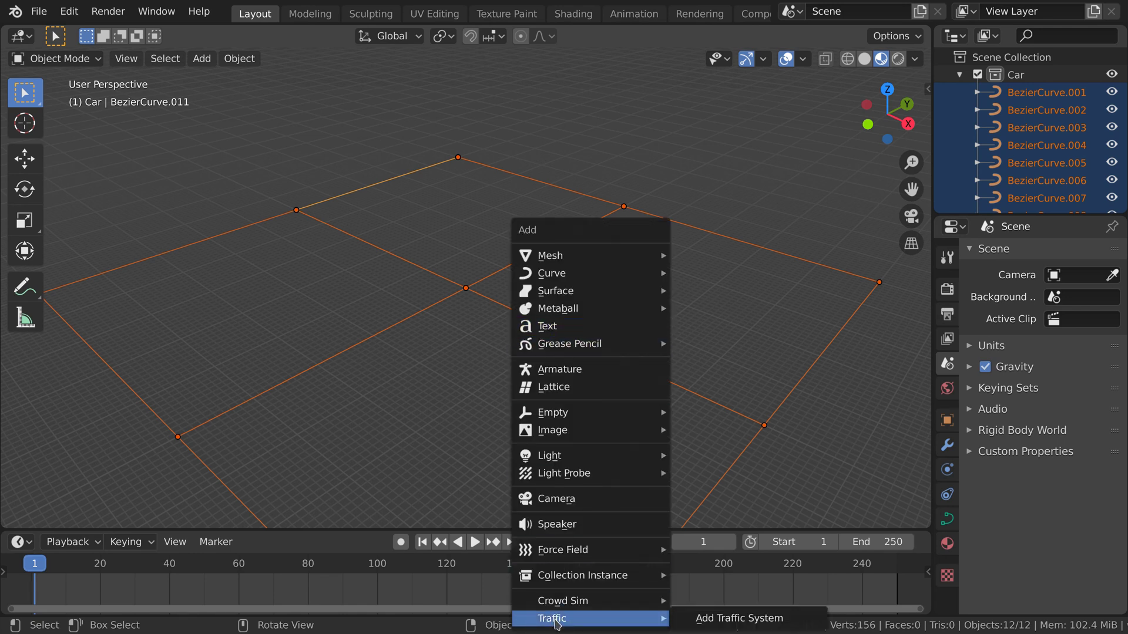
left_click(727, 621)
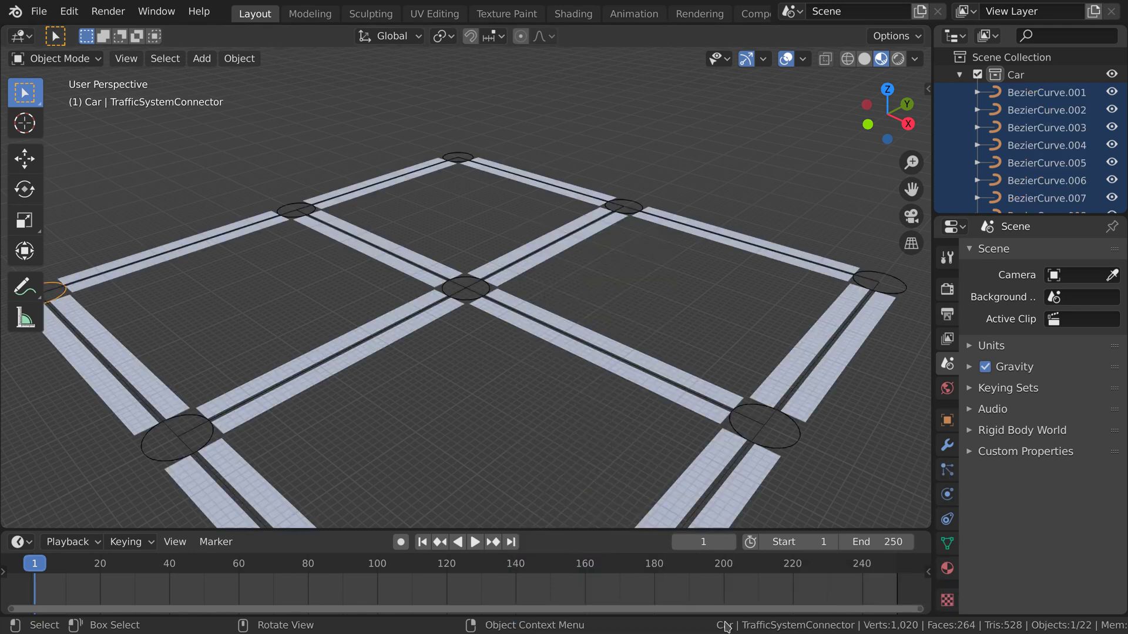
- Select the road network and bring up its Traffic settings in Object Properties
left_click(563, 251)
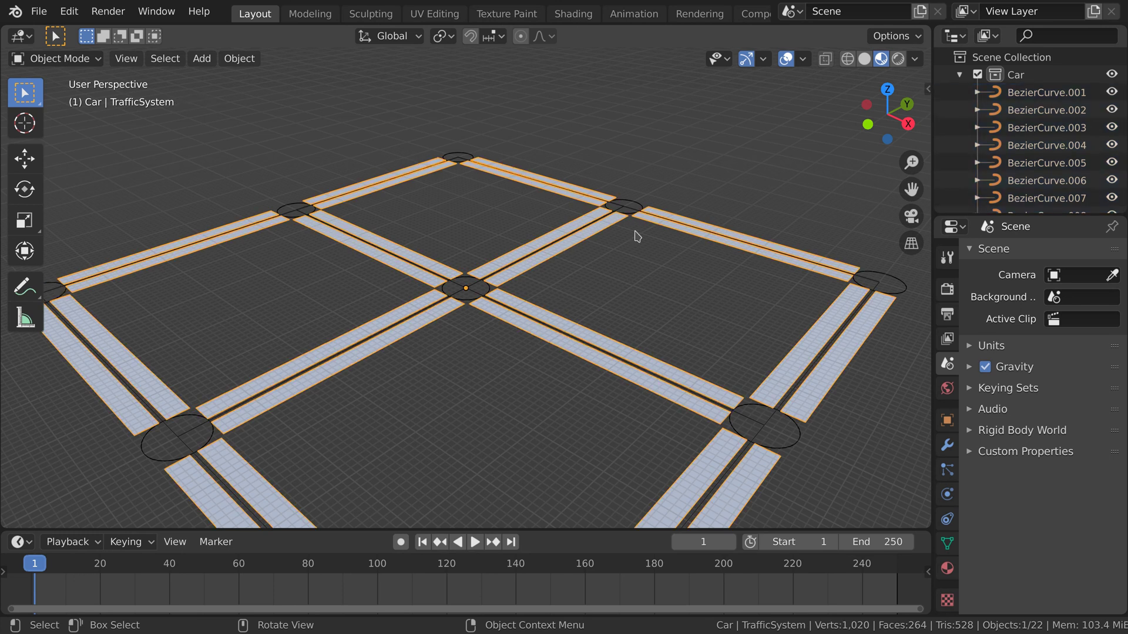
left_click(947, 421)
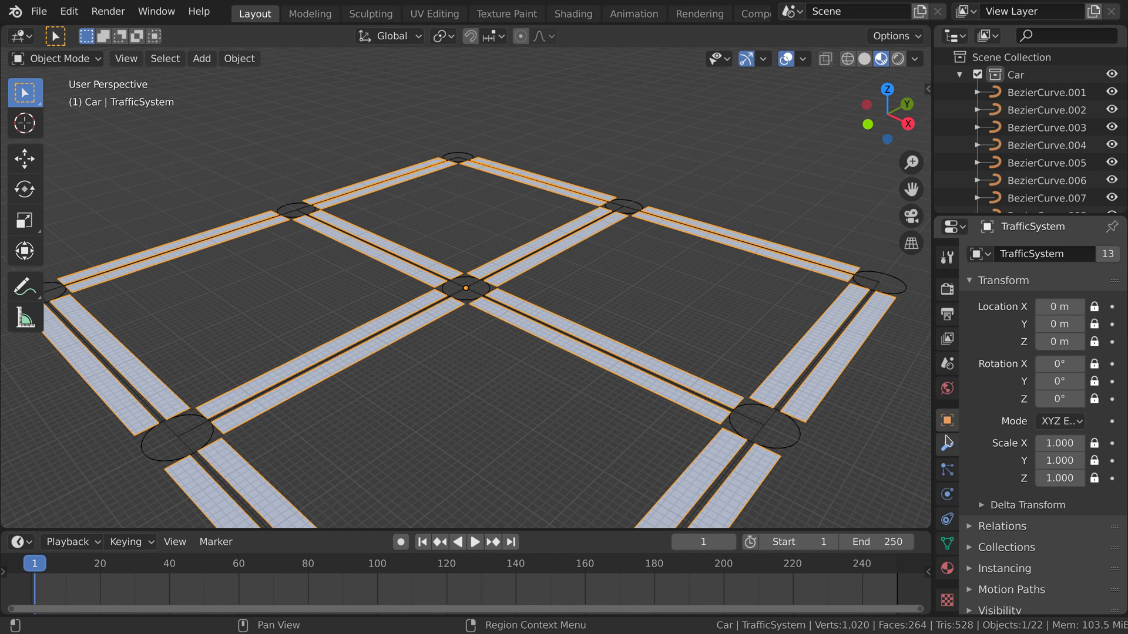
scroll(1126, 431, "down", 3)
scroll(1040, 614, "down", 10)
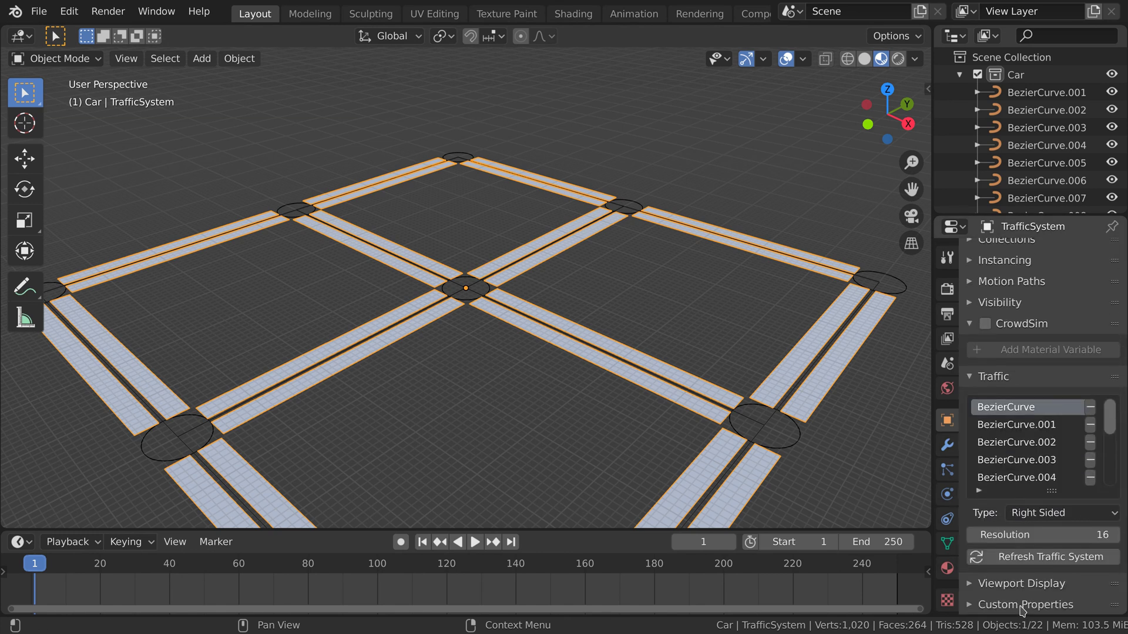
- Raise the lower-right road's Lanes A to 3, inspect it, then return it to 1
left_click(567, 339)
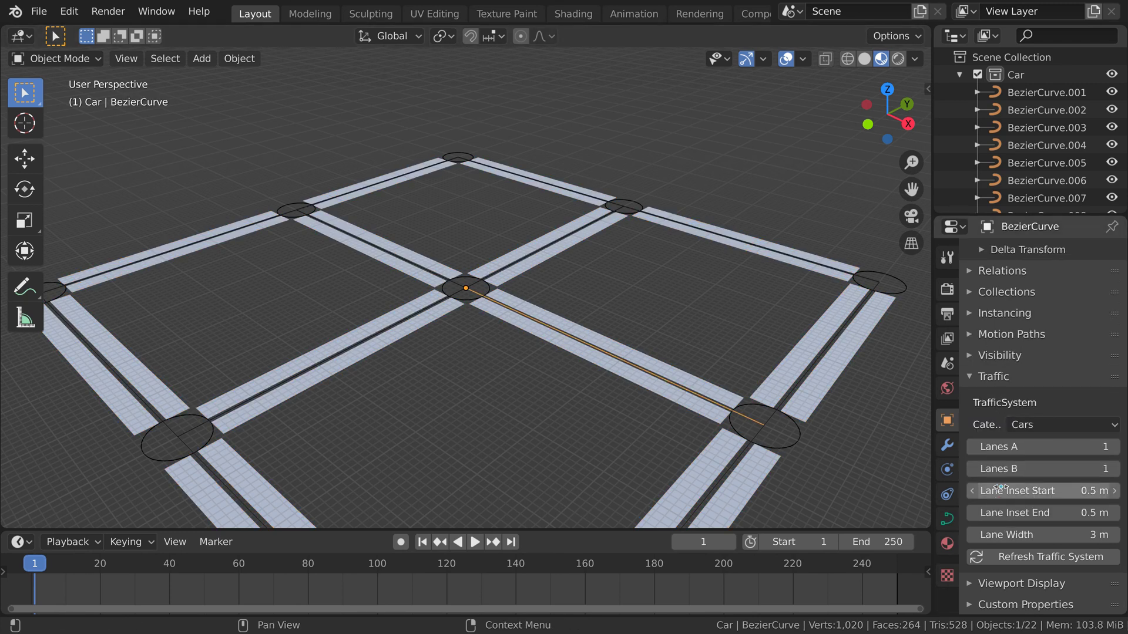
left_click(1114, 447)
left_click(1114, 447)
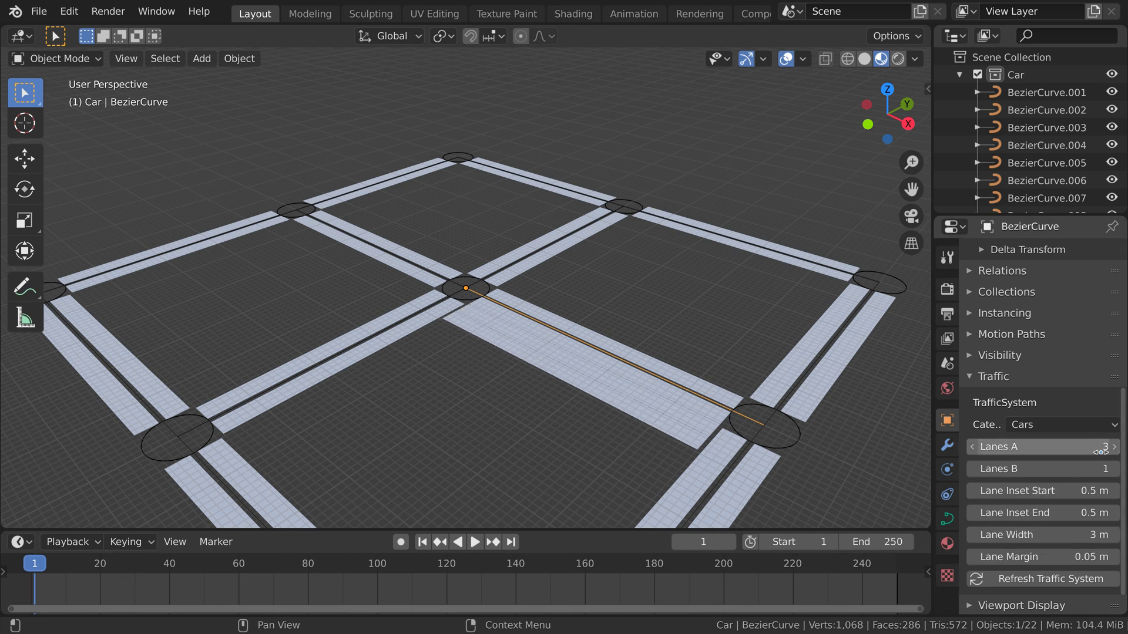
scroll(851, 444, "up", 4)
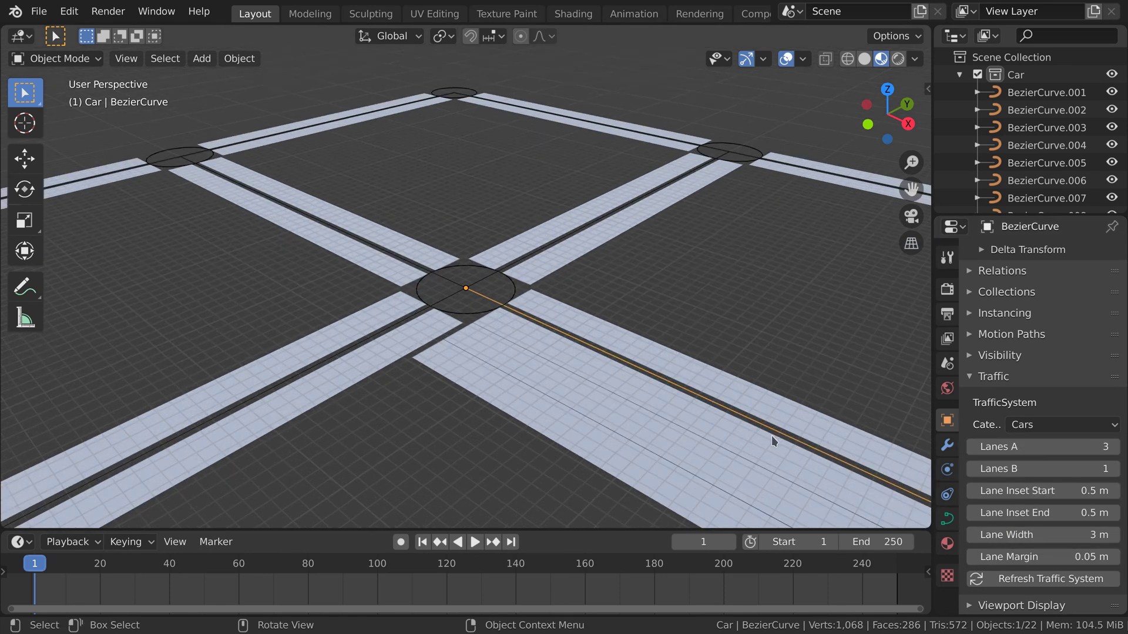
key("KP_Decimal")
middle_click_drag(481, 298, 518, 330)
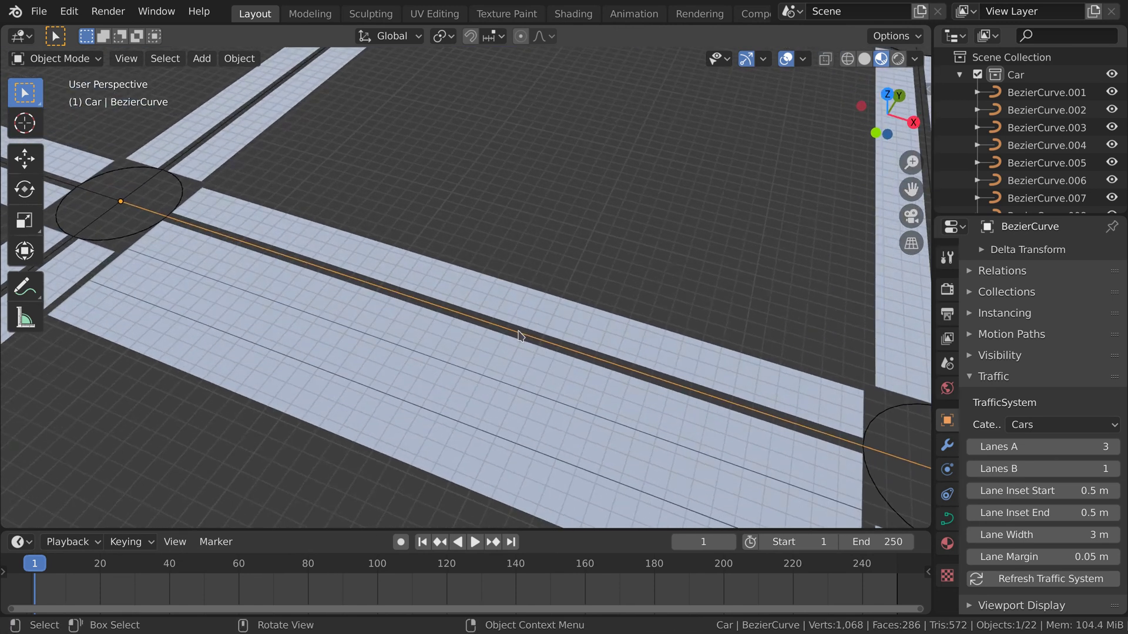
left_click(972, 447)
left_click(972, 447)
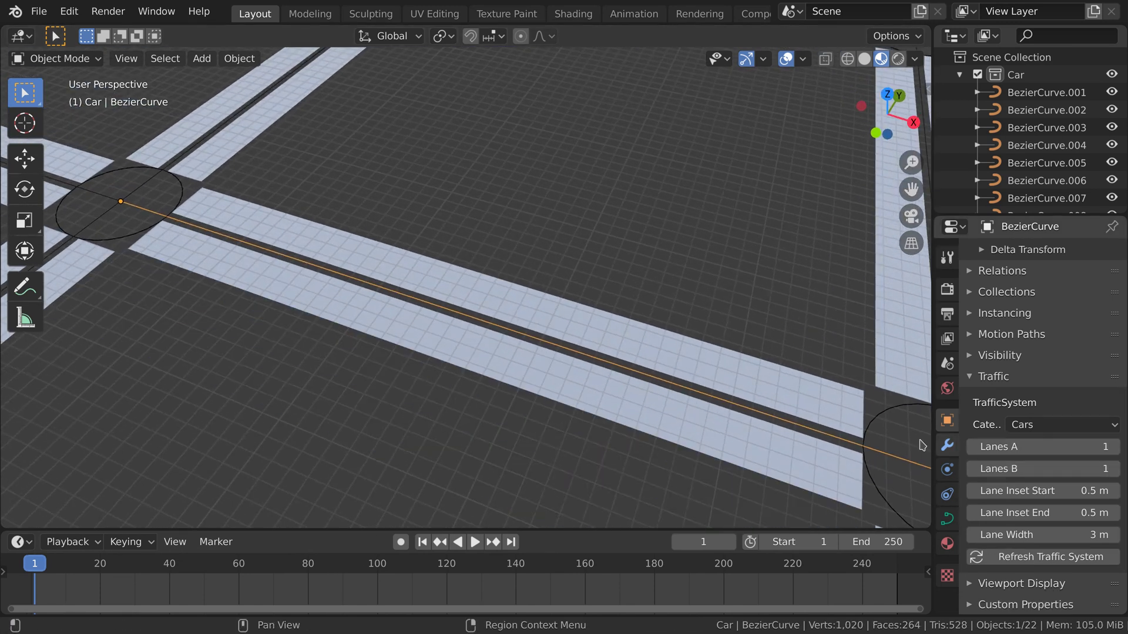
- Keep the central junction radius at 4 m and set its traffic lights to Automatic
left_click(126, 239)
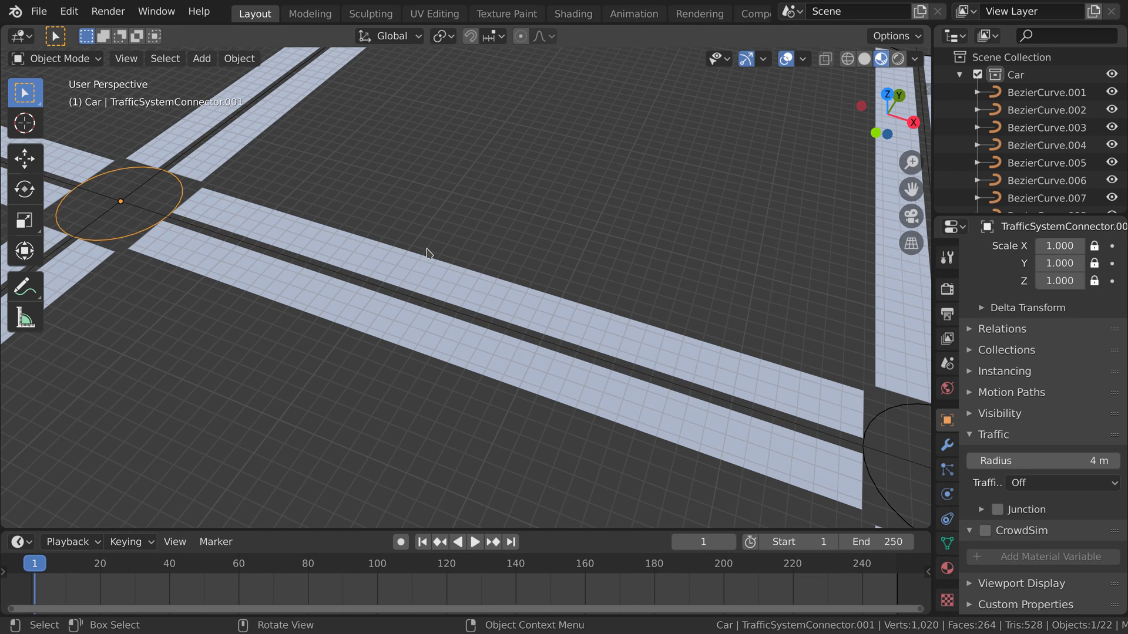
mouse_move(1046, 461)
left_mouse_down()
mouse_move(1087, 461)
mouse_move(1046, 461)
left_mouse_up()
left_click(1046, 461)
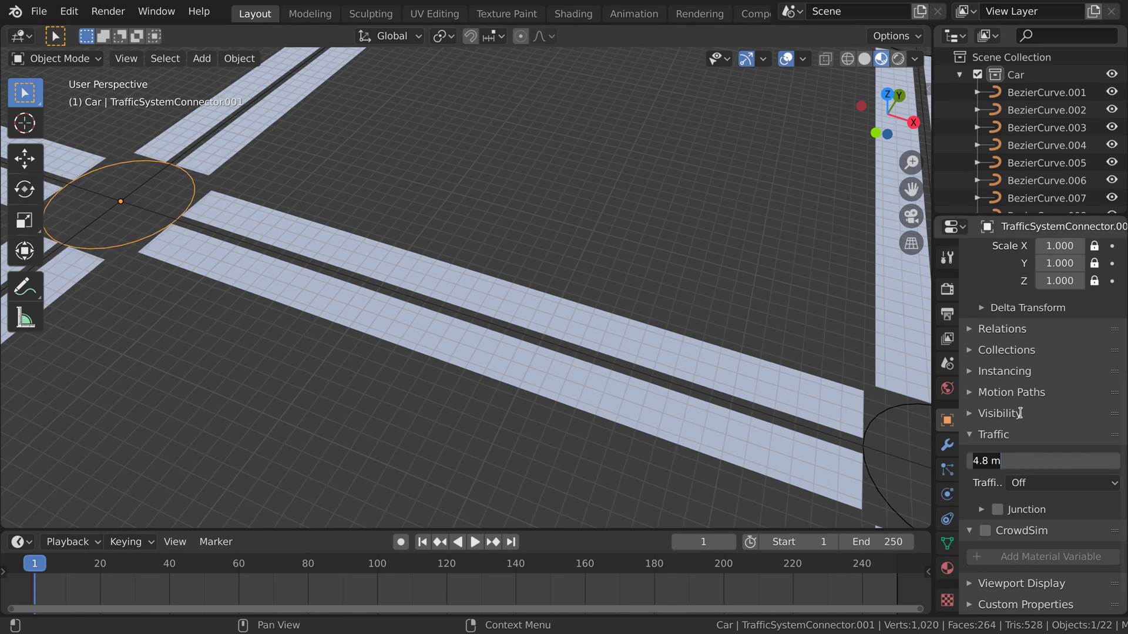
key("BackSpace")
key("BackSpace")
key("BackSpace")
key("BackSpace")
key("Return")
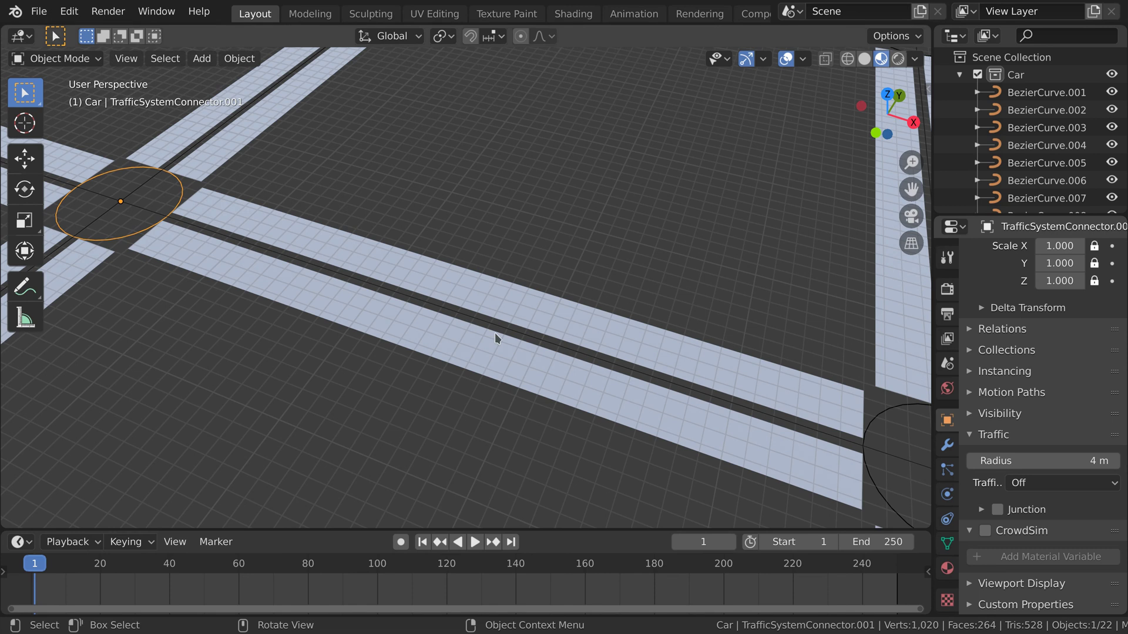
middle_click_drag(241, 244, 461, 259, "shift")
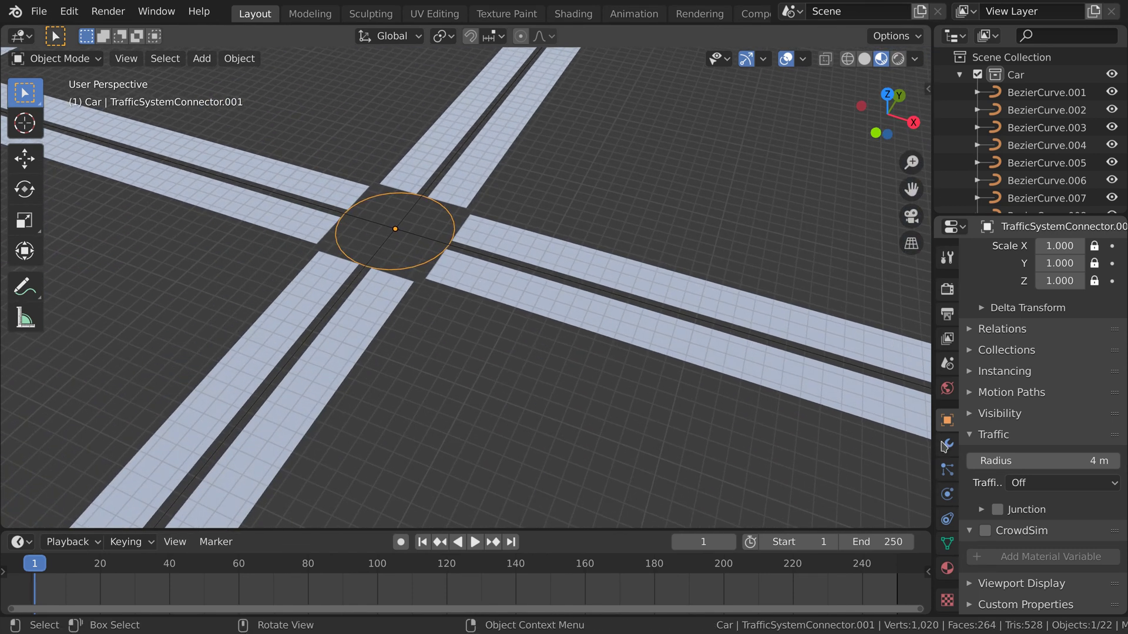
left_click(1072, 483)
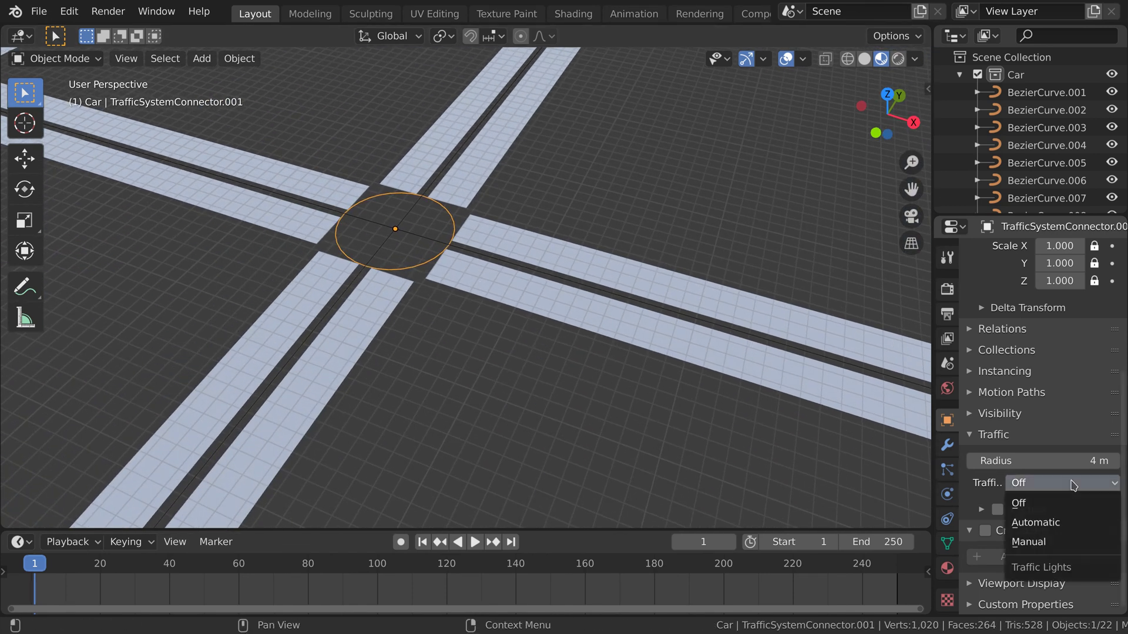
left_click(1073, 528)
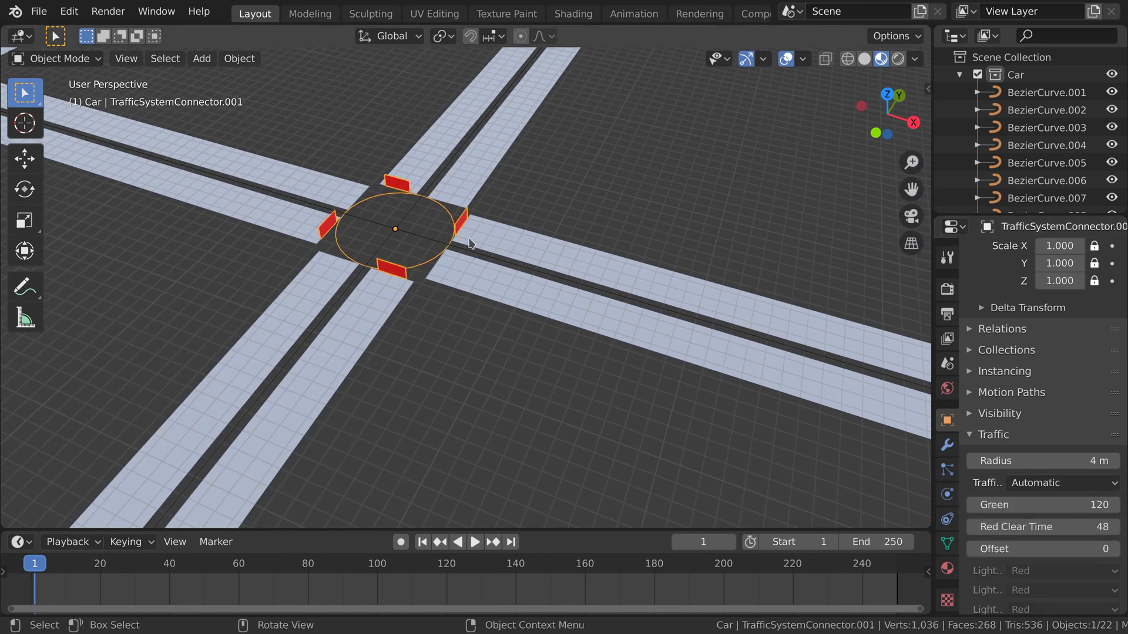
- Set the scene's end frame to 1000
left_click(874, 536)
type("1000")
key("Return")
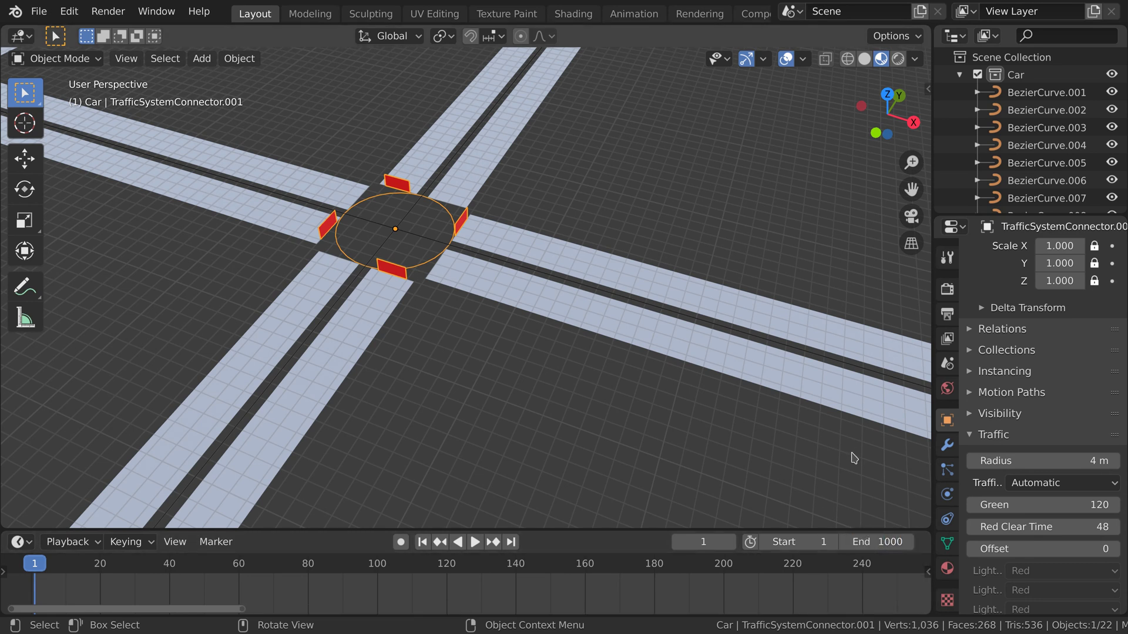
middle_click_drag(615, 384, 435, 286)
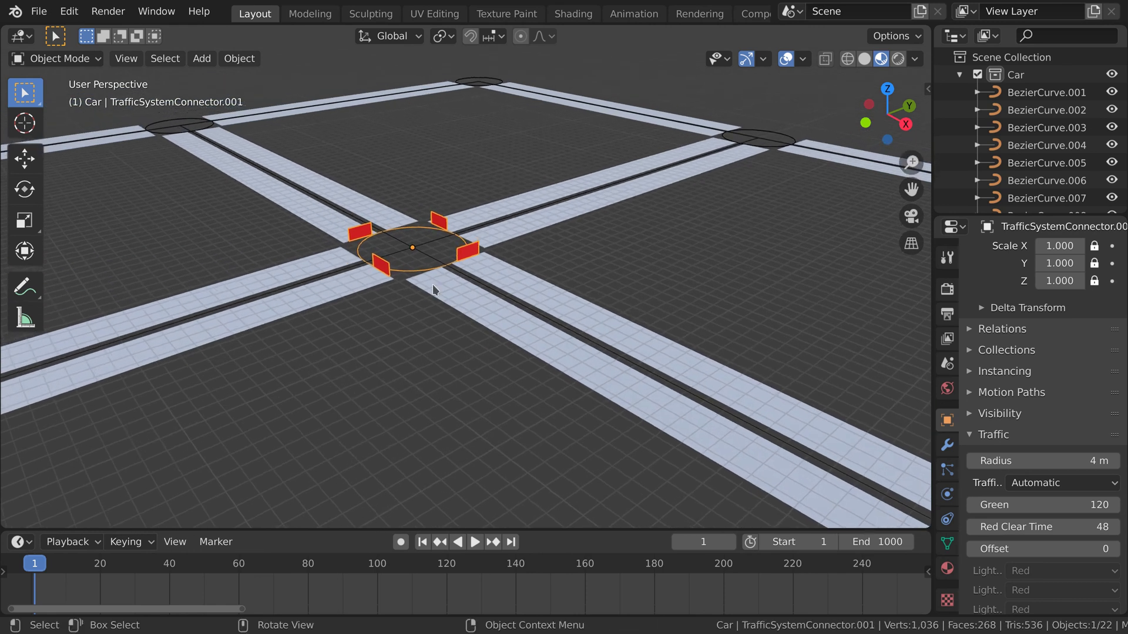
- Play the animation to watch the junction lights cycle, then rewind to the first frame
key("space")
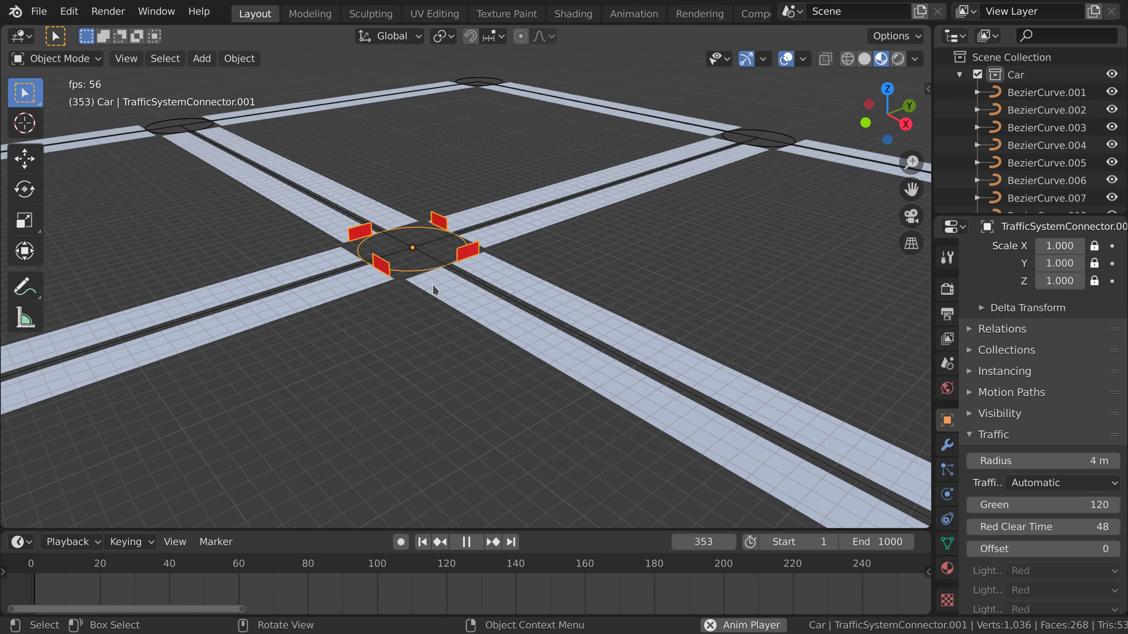
key("space")
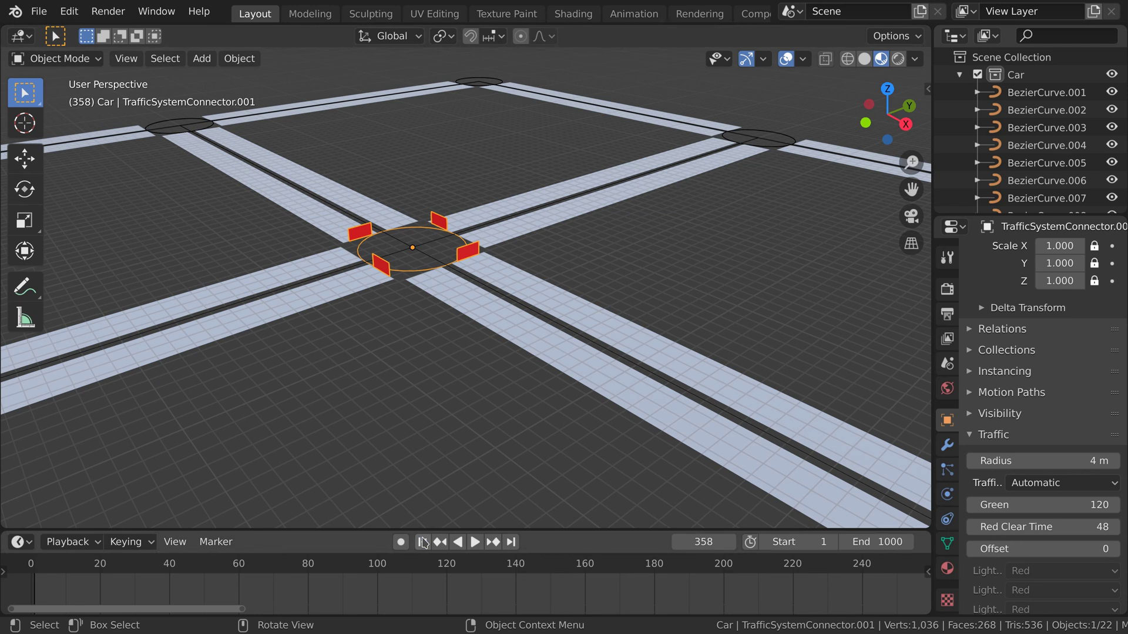
left_click(423, 542)
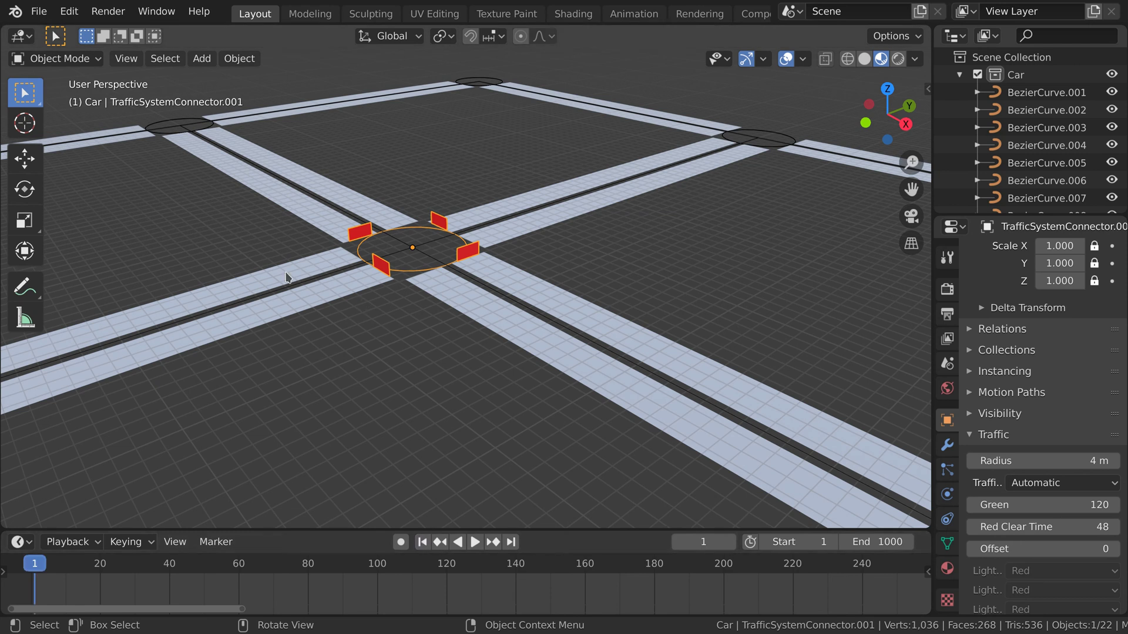
- Add a Crowd Sim Agents (Mesh) factory on TrafficSystem with 25 agents
left_click(492, 325)
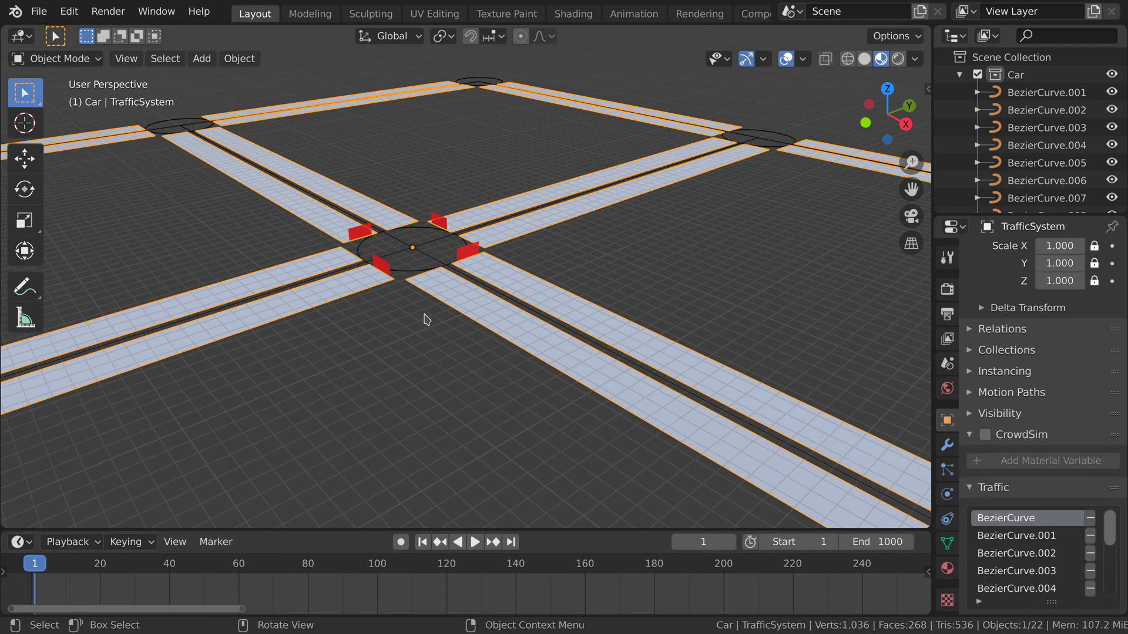
key("shift+a")
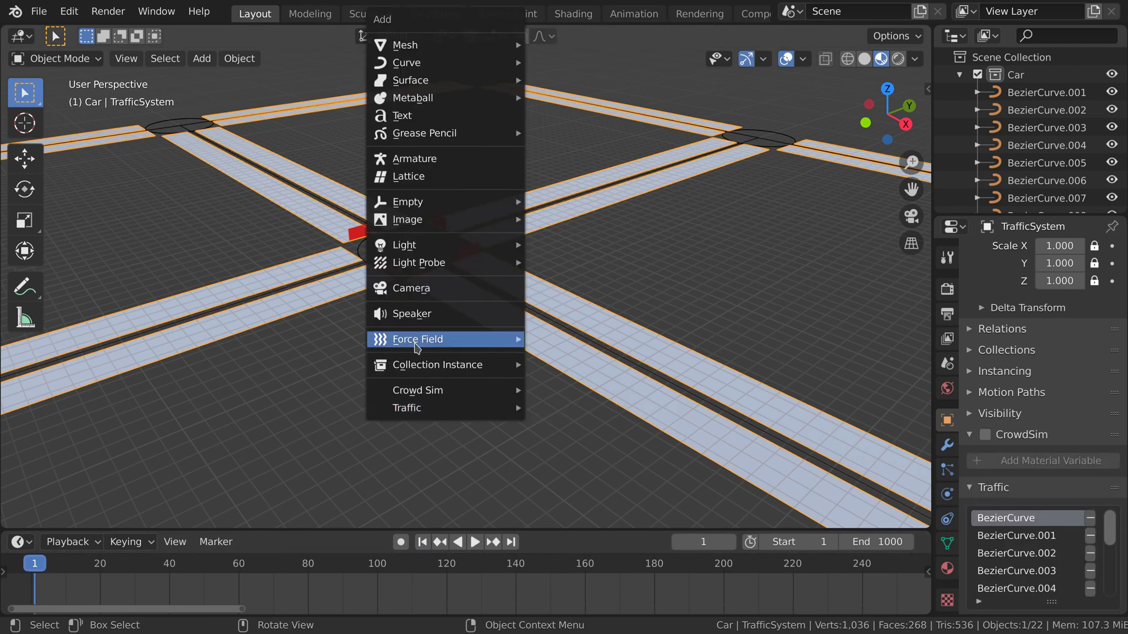
mouse_move(413, 395)
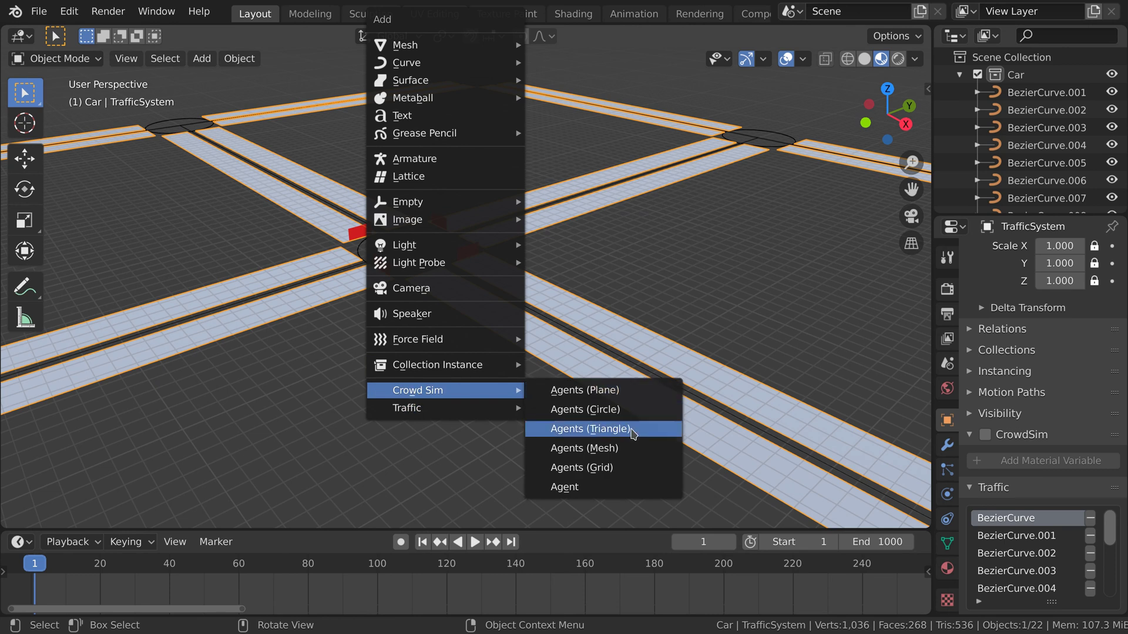
left_click(633, 452)
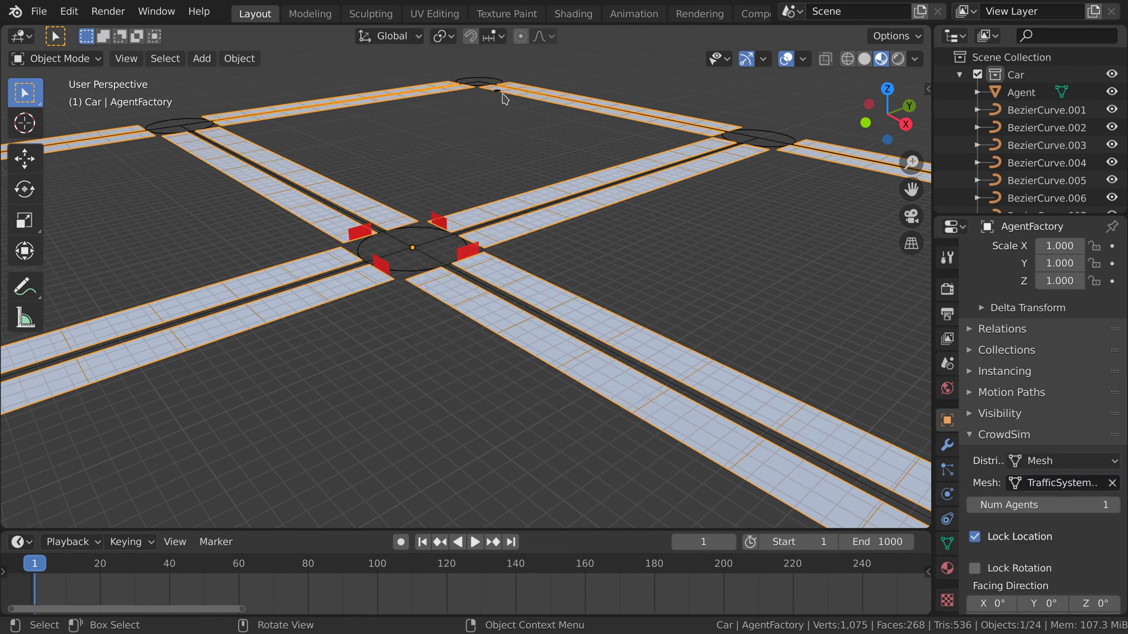
left_click(1056, 505)
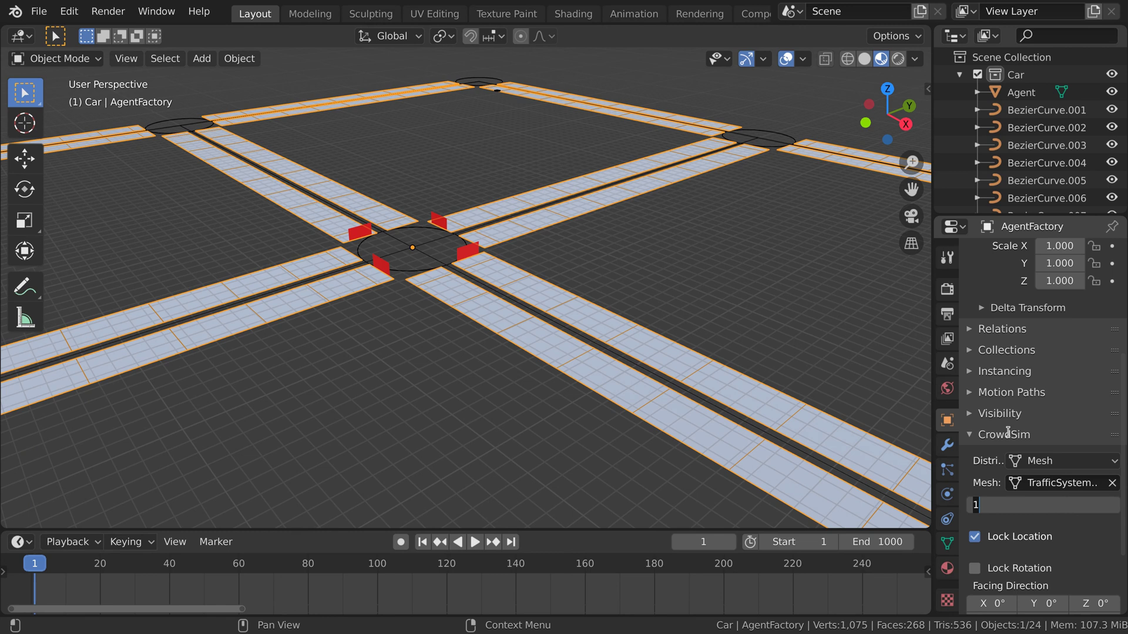
key("Return")
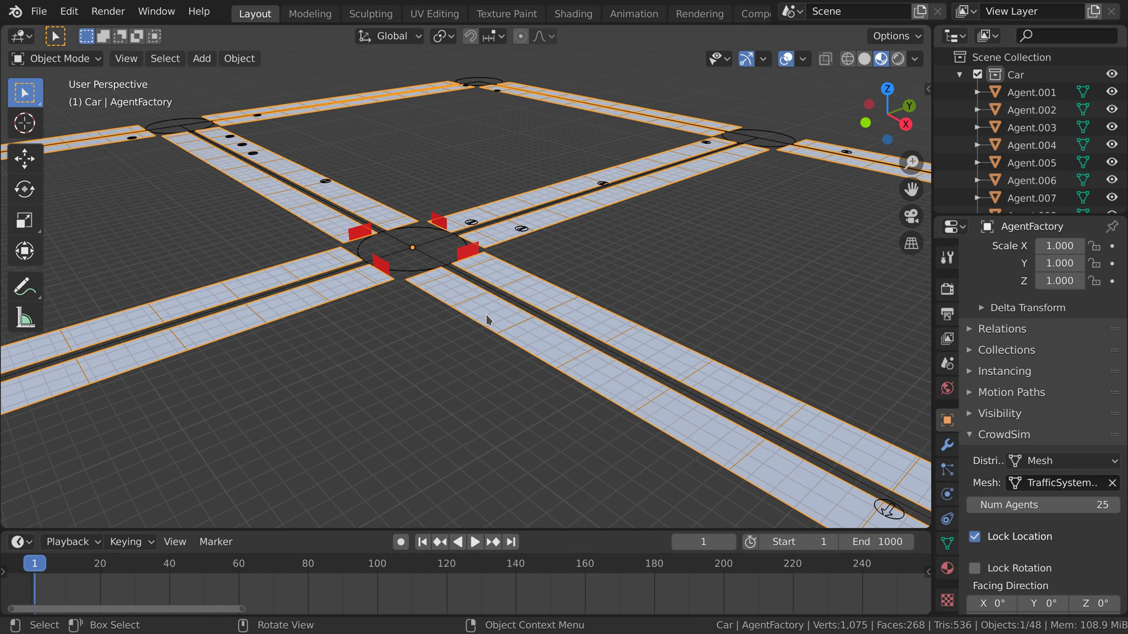
scroll(486, 316, "down", 5)
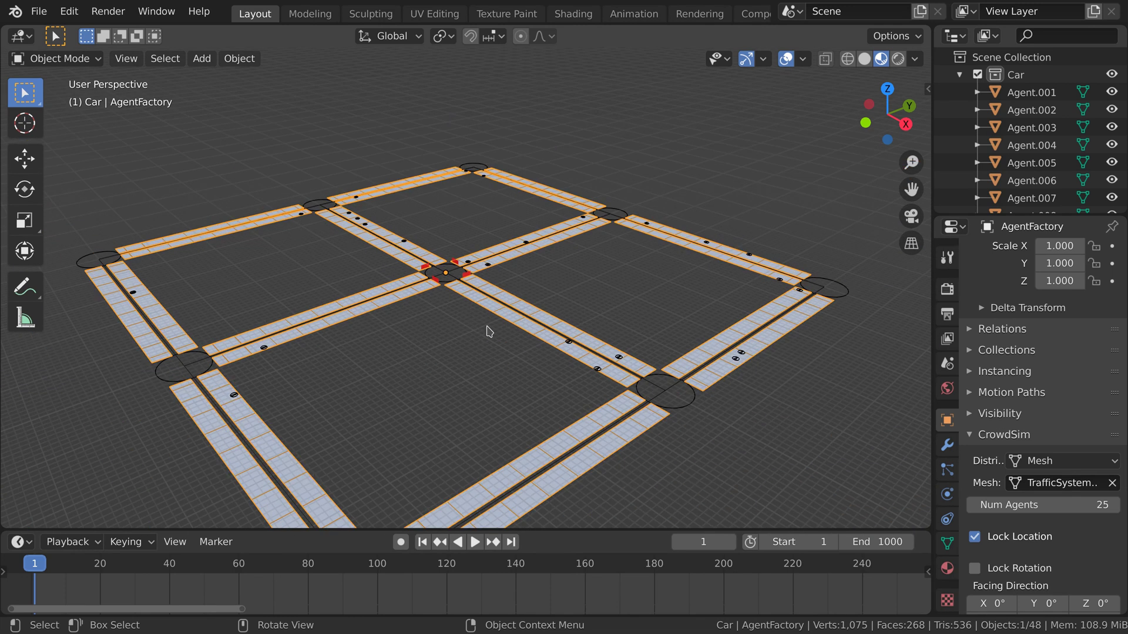
left_click_drag(5, 29, 429, 77)
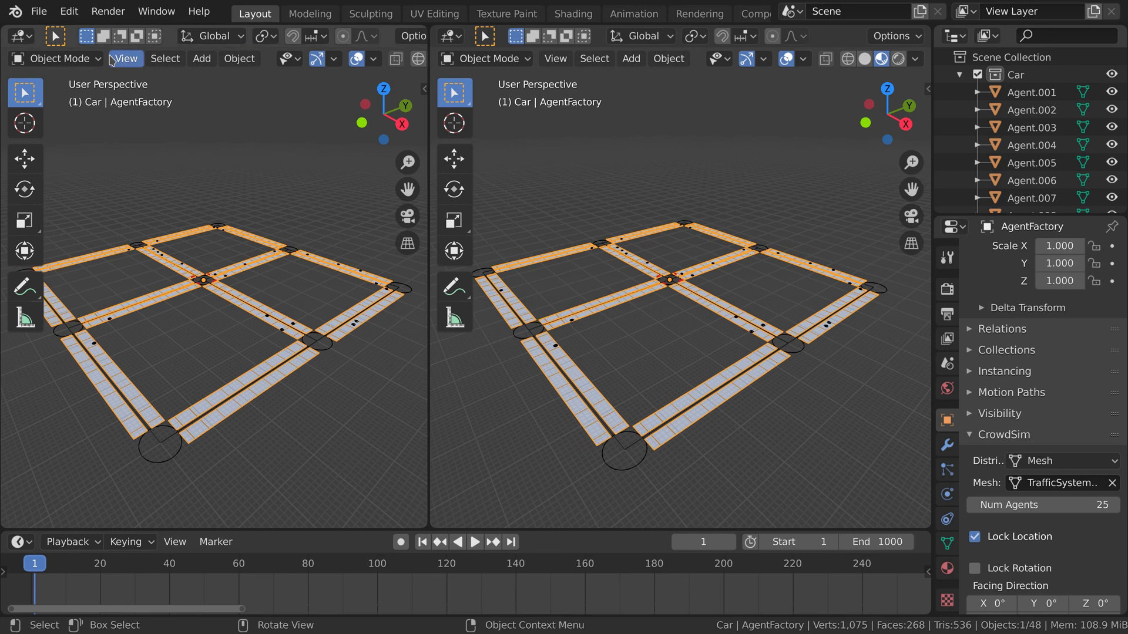
- Switch the left area to the CrowdSim node editor, create a new tree, and add a Behavior node
left_click(23, 37)
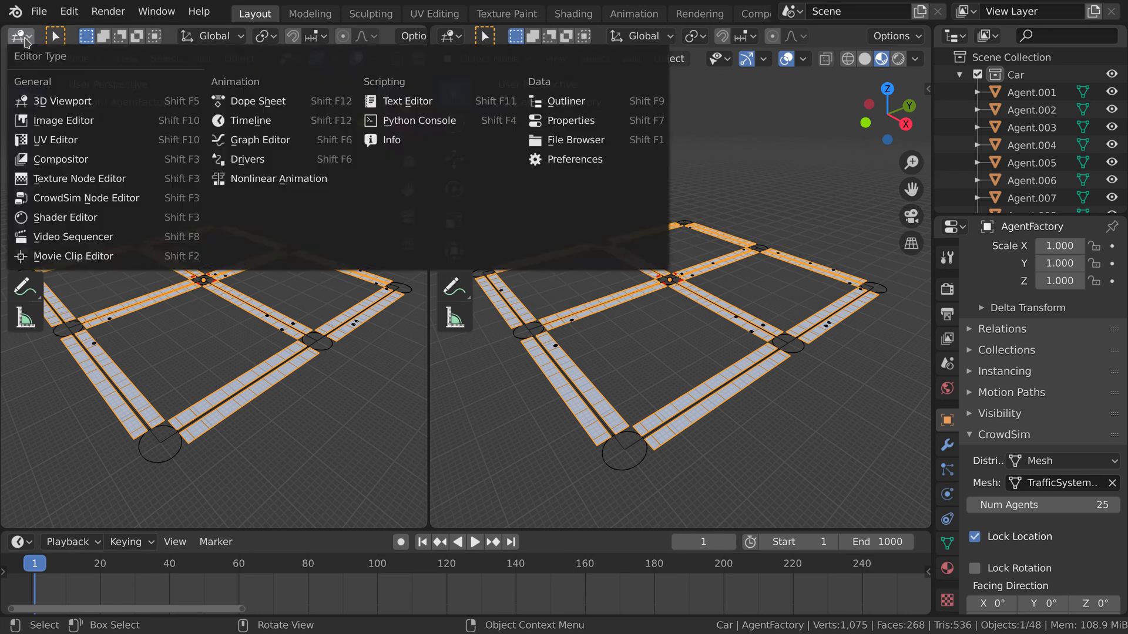
left_click(66, 200)
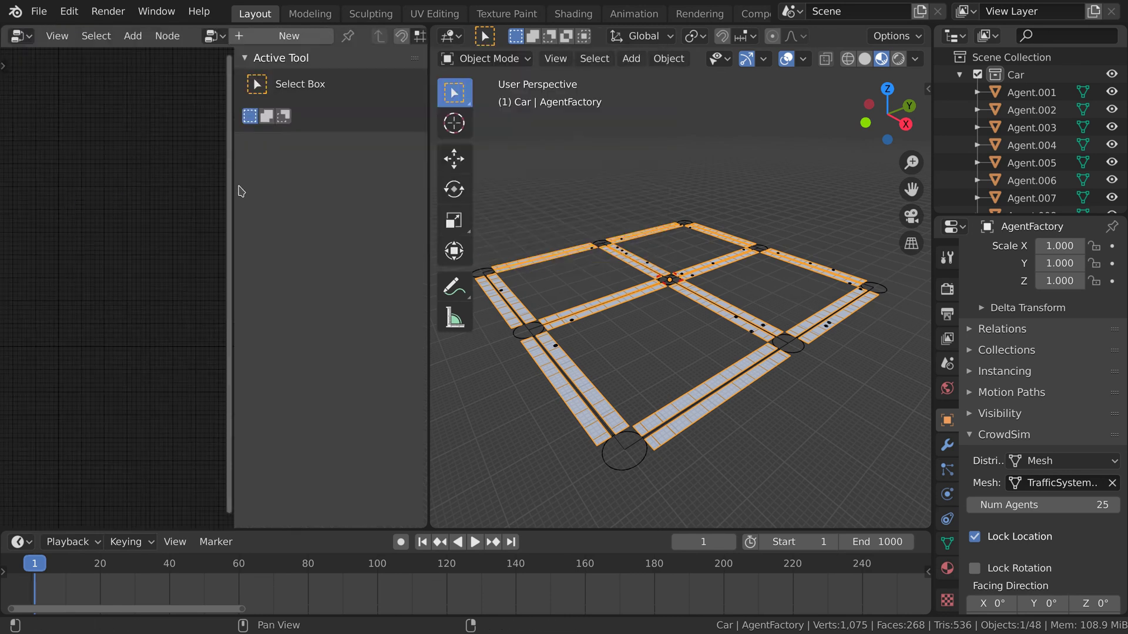
left_click_drag(235, 187, 428, 199)
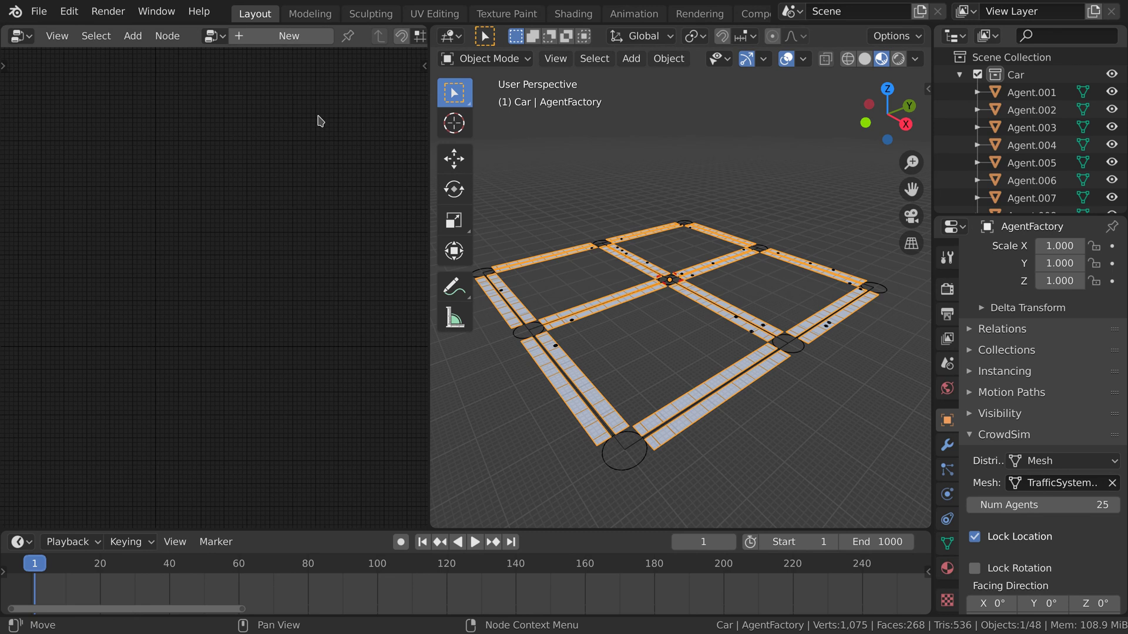
left_click(280, 37)
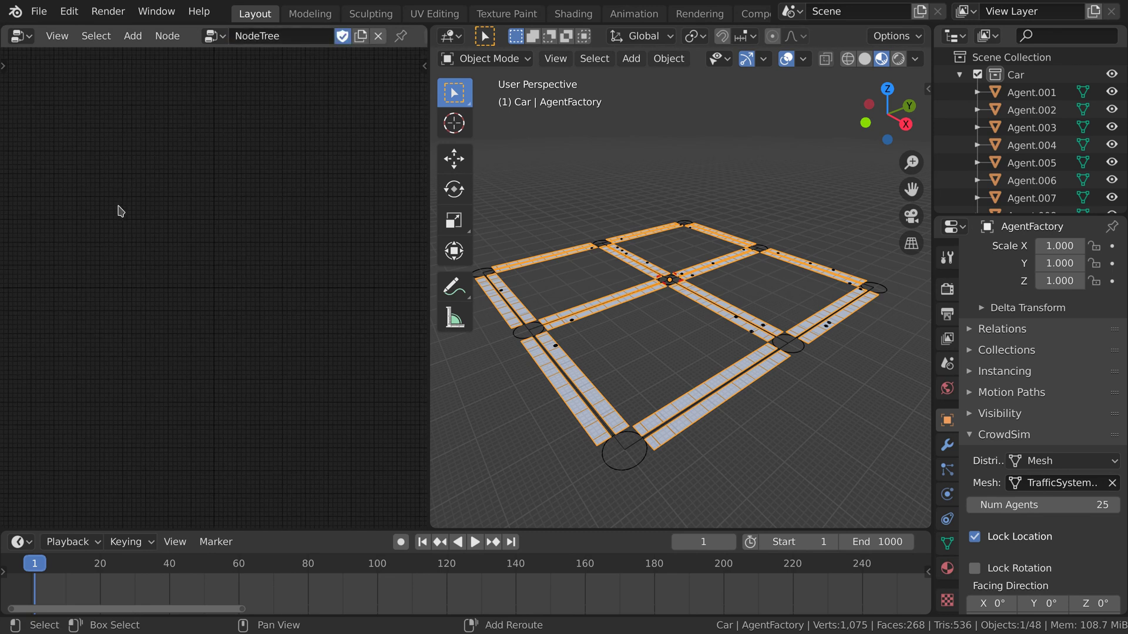
key("shift+a")
mouse_move(119, 234)
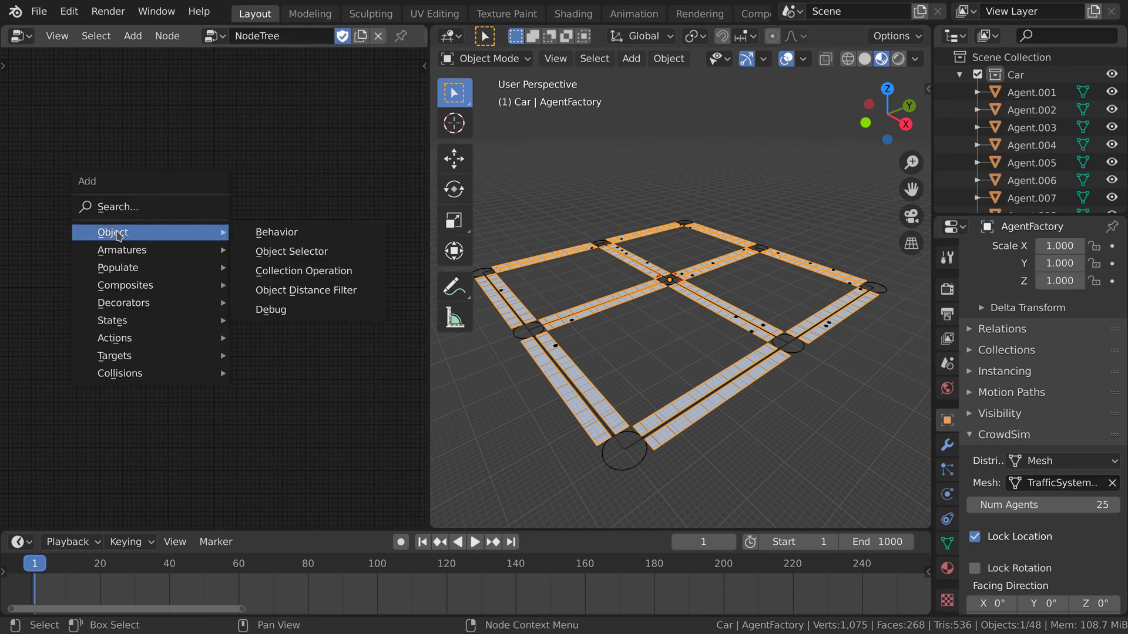
left_click(264, 232)
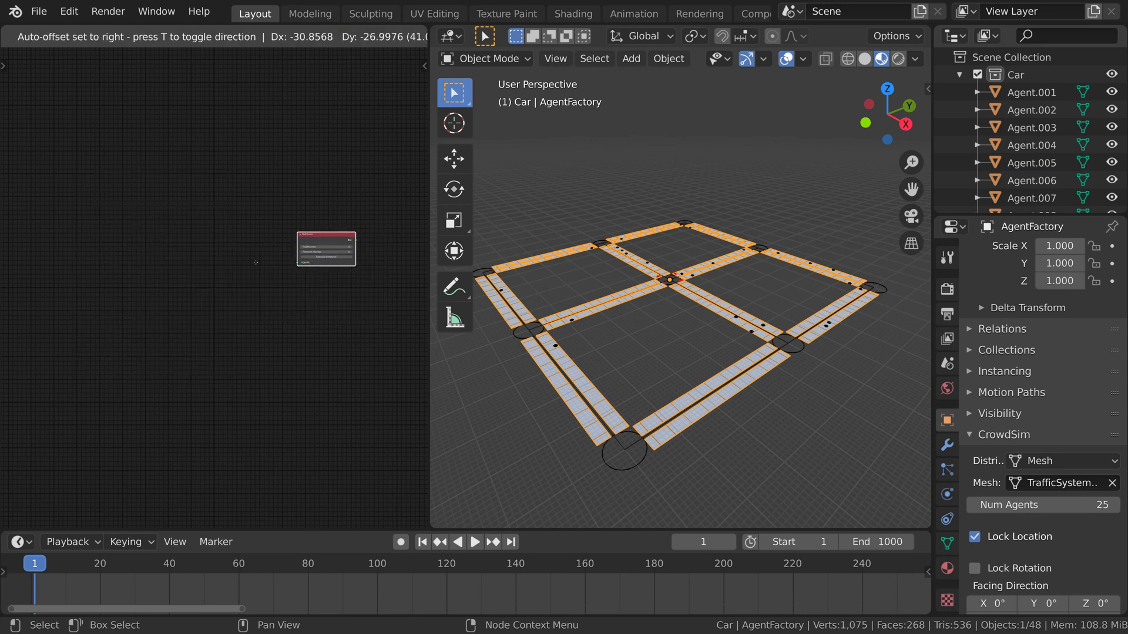
left_click(91, 302)
scroll(139, 334, "up", 4)
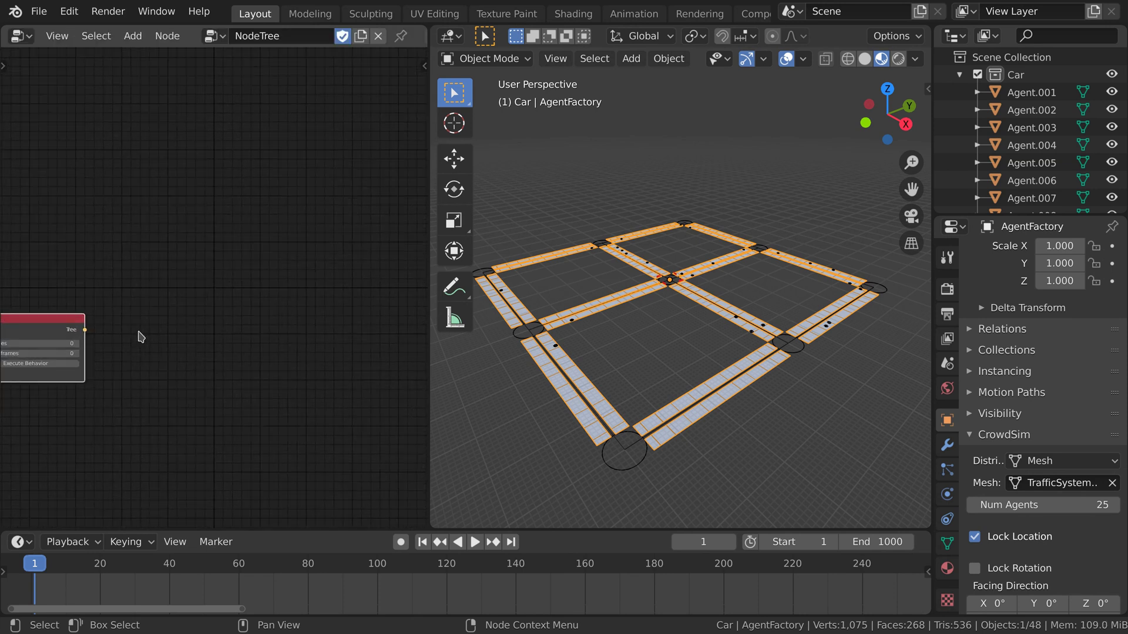
middle_click_drag(157, 322, 227, 272)
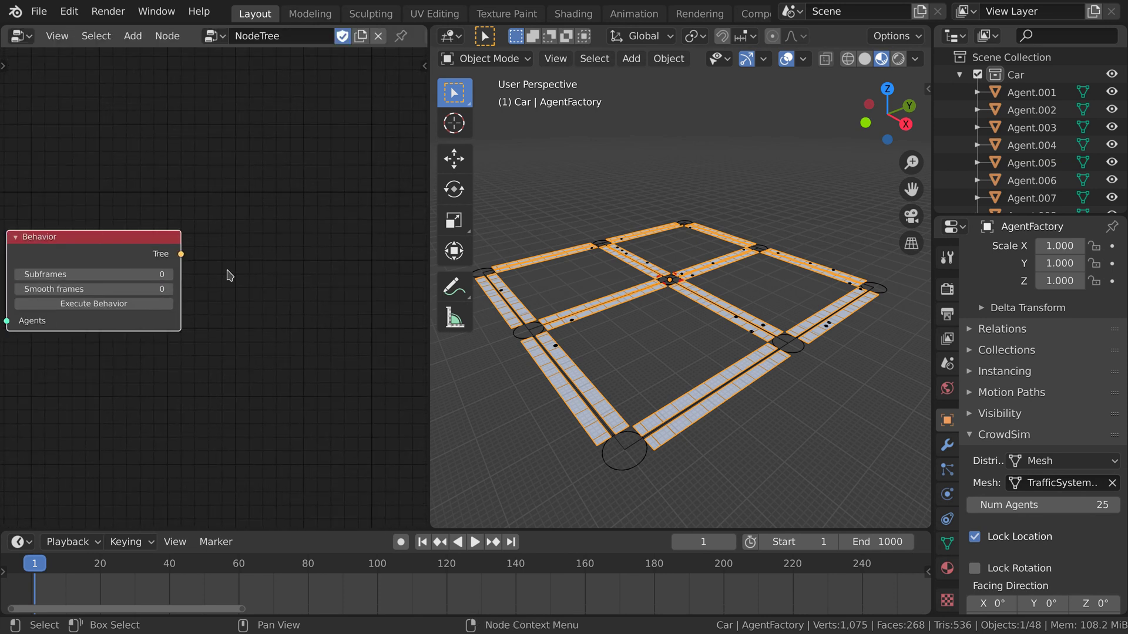
- Link a Traffic node using TrafficSystem to Behavior's Tree output and execute the behaviour
key("shift+a")
mouse_move(229, 275)
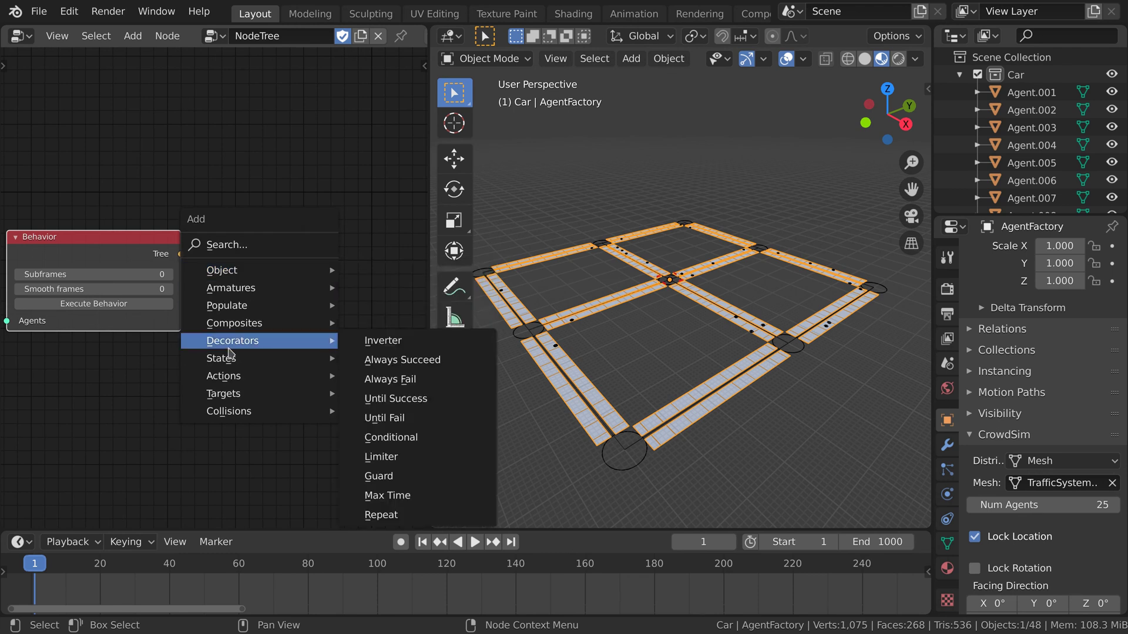
mouse_move(229, 359)
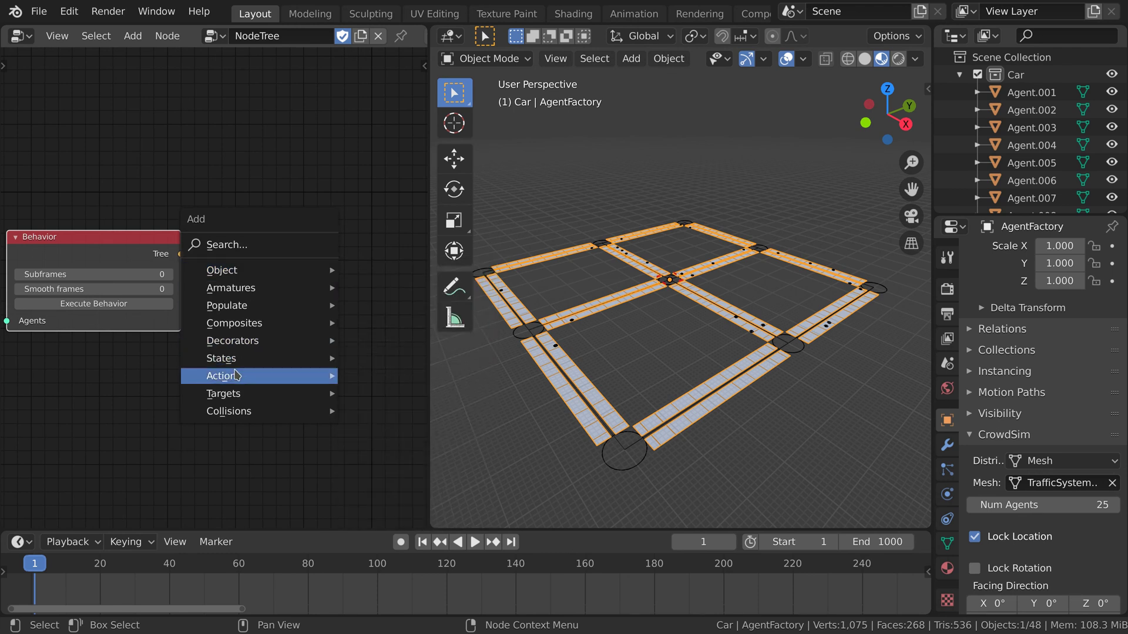
mouse_move(286, 377)
left_click(417, 498)
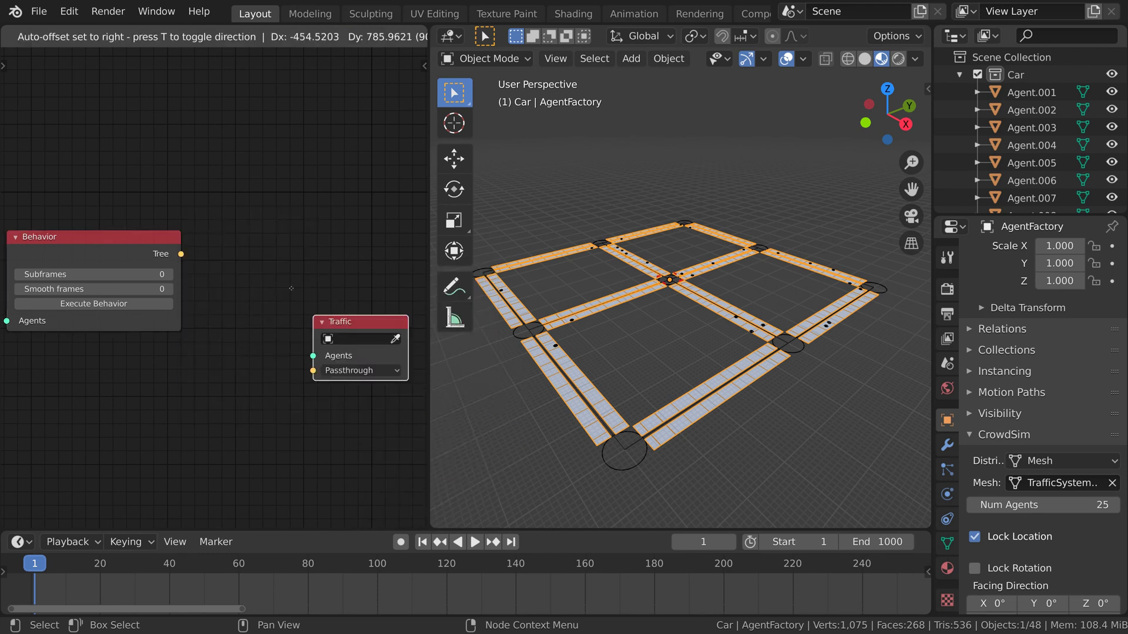
left_click(246, 239)
left_click_drag(181, 255, 234, 292)
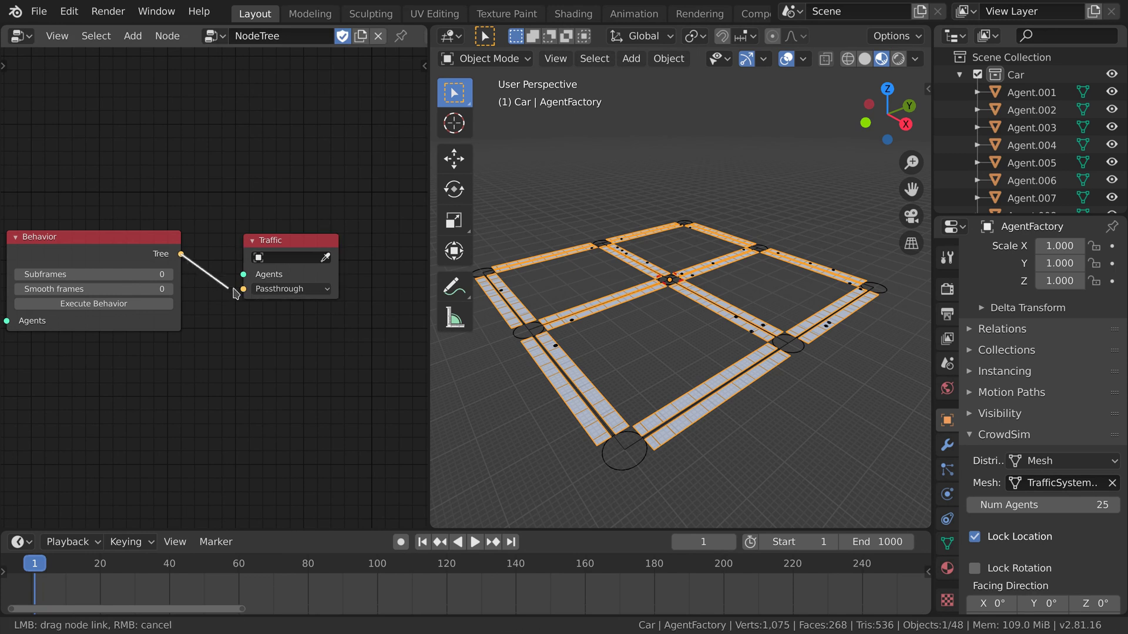
left_click(278, 260)
left_click(277, 277)
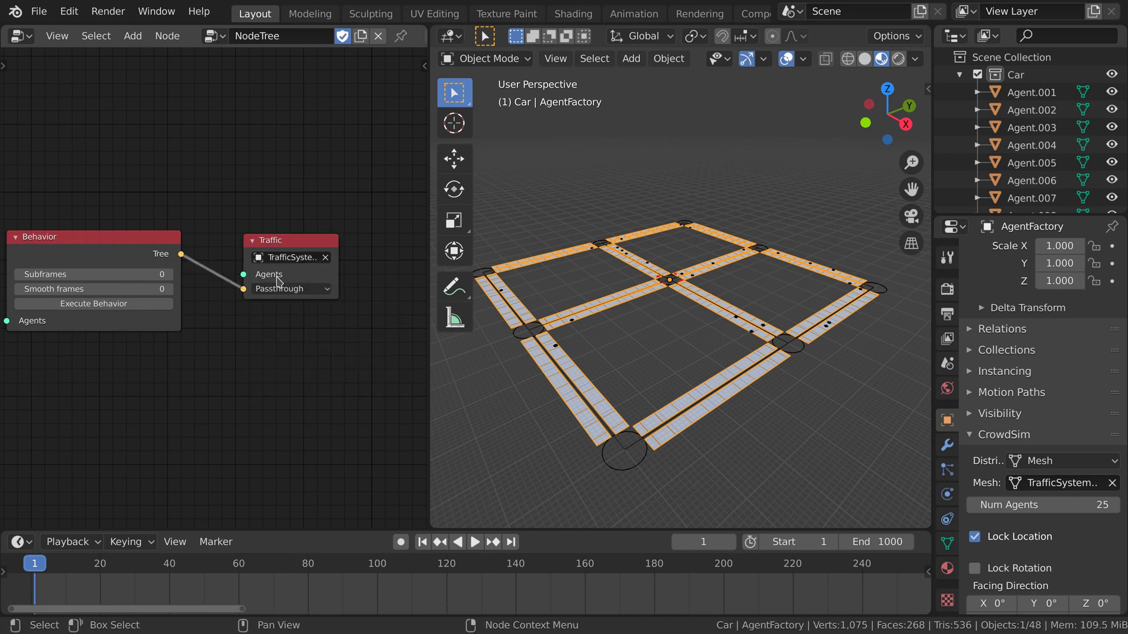
left_click(113, 304)
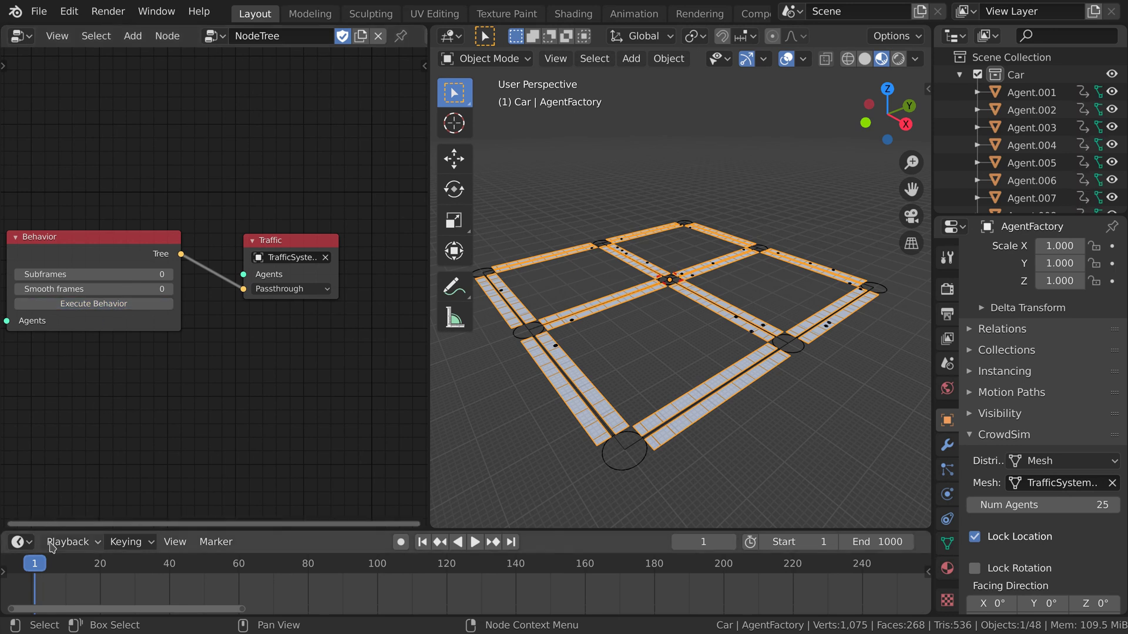
scroll(700, 313, "up", 5)
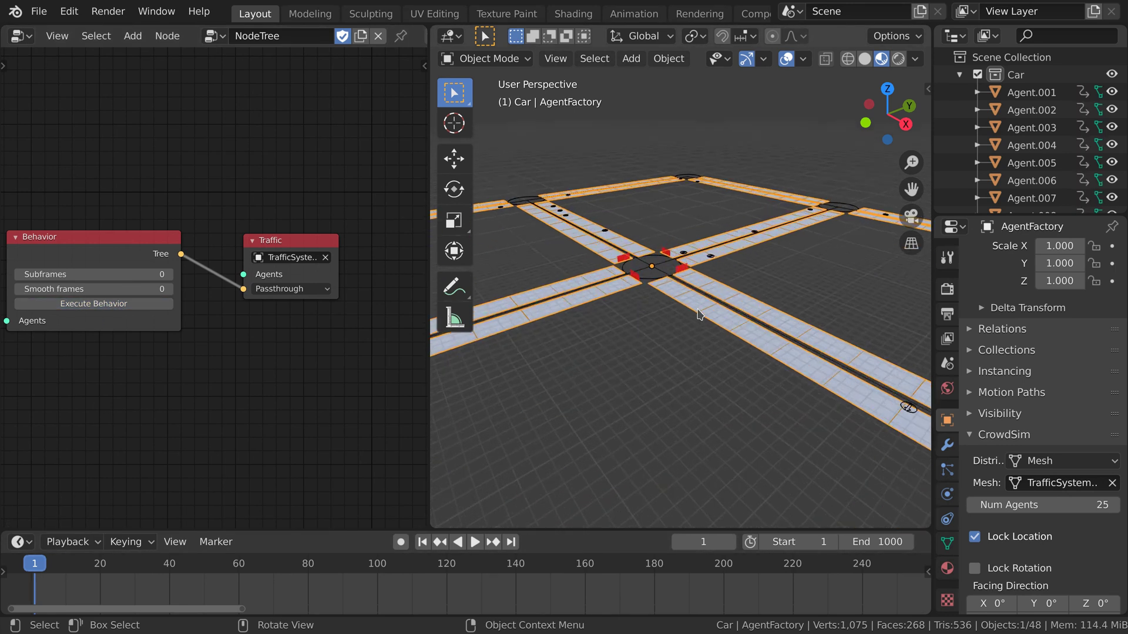
key("space")
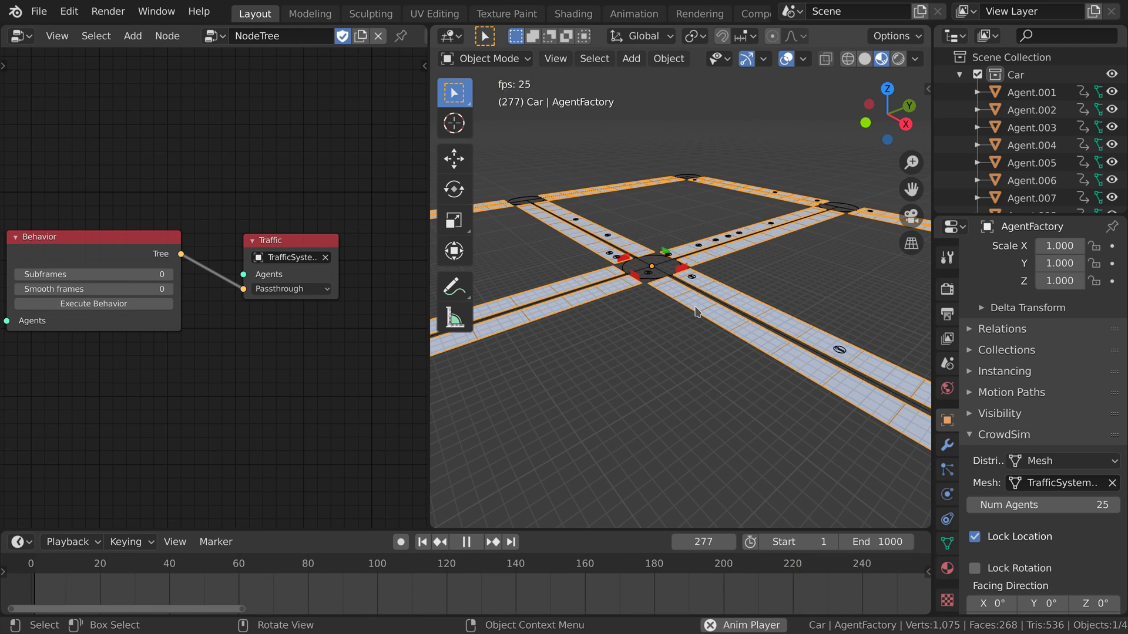
key("space")
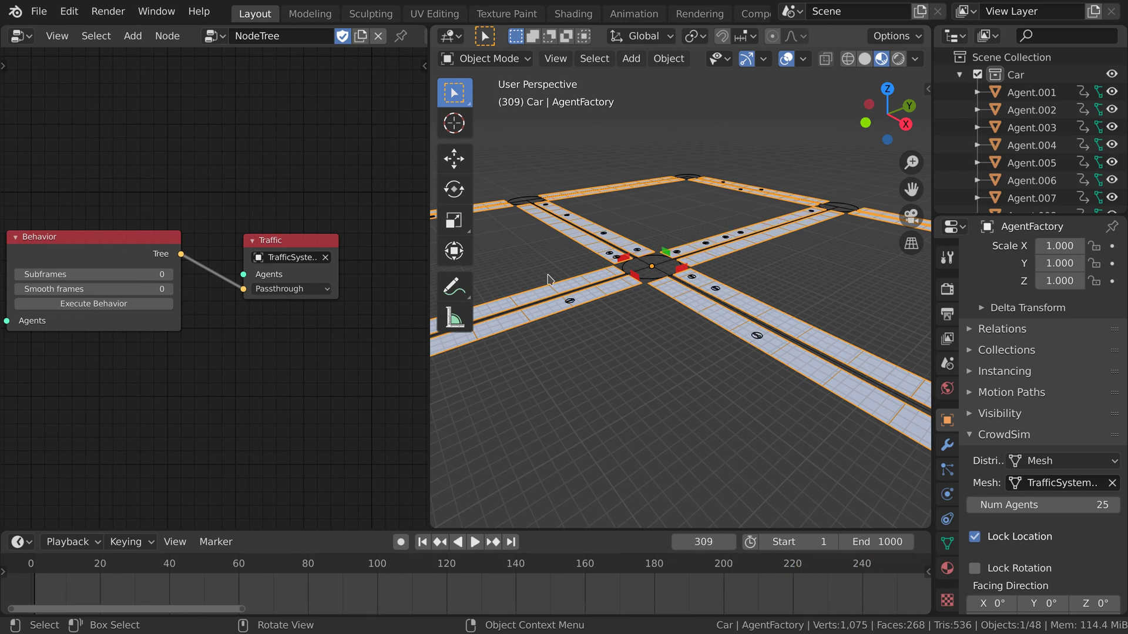
left_click(422, 542)
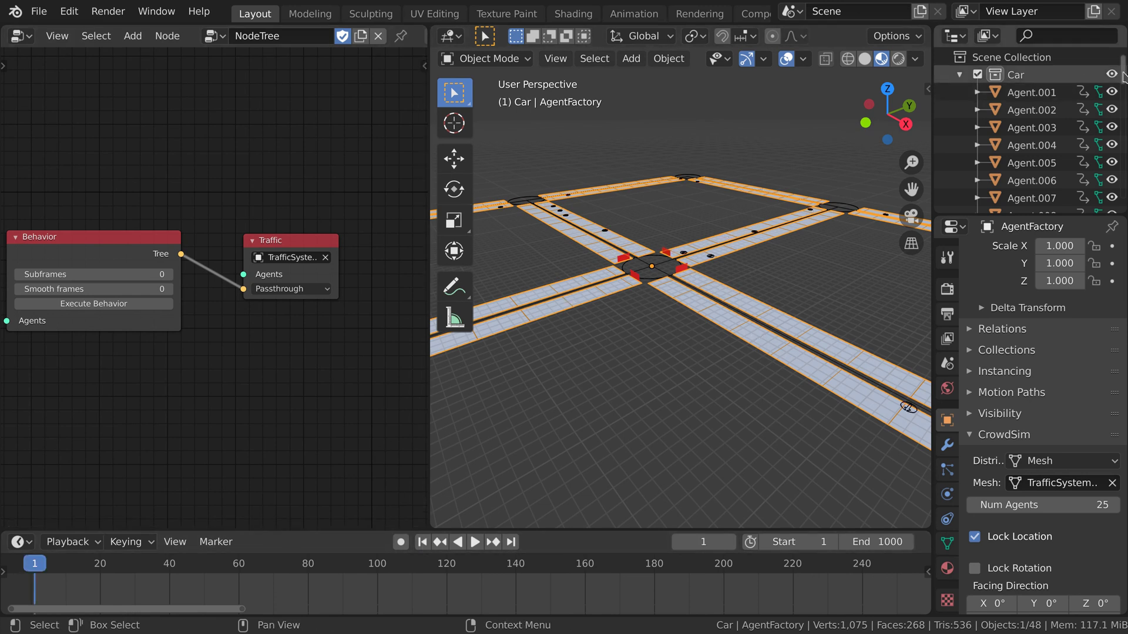
- Select and unhide the Sedan, then enable its CrowdSim option
left_click_drag(1121, 78, 1119, 209)
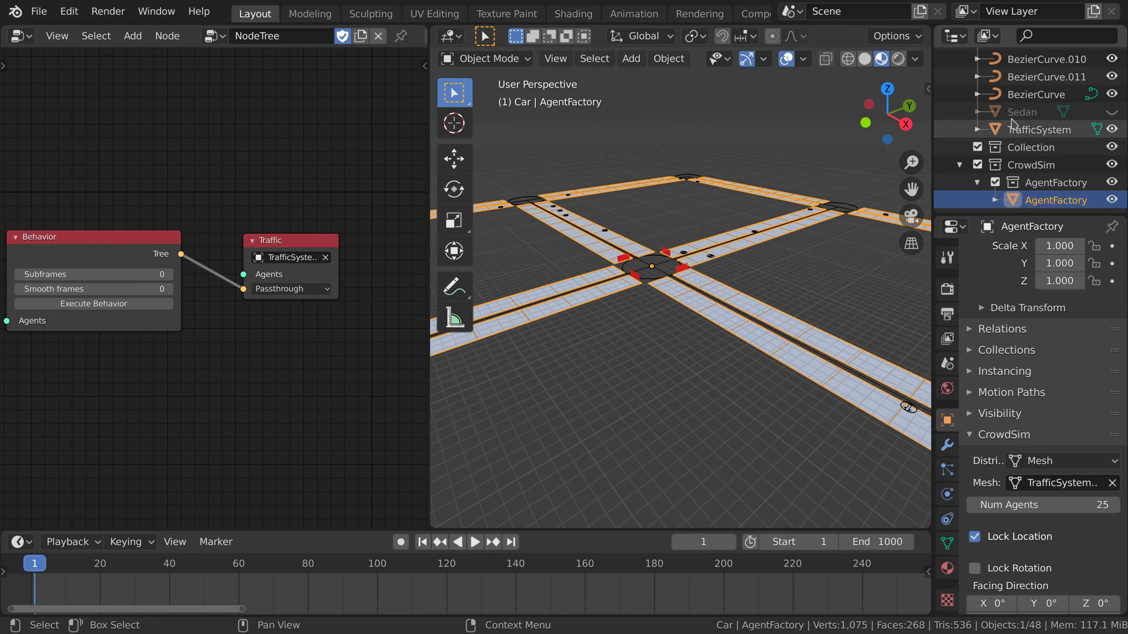
left_click(1080, 114)
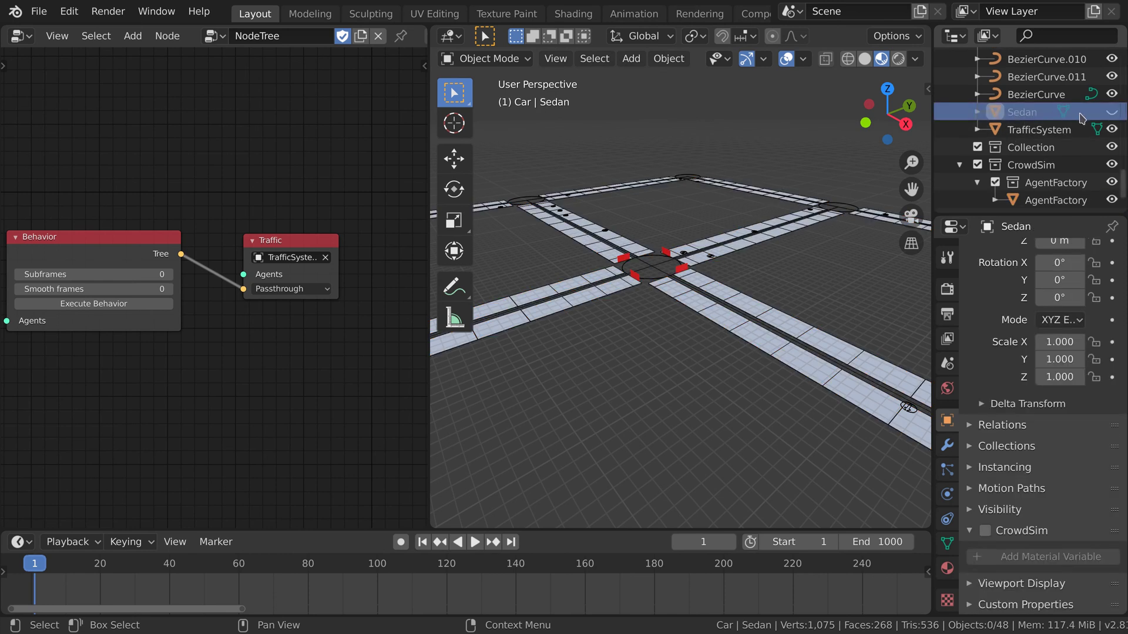
left_click(1112, 112)
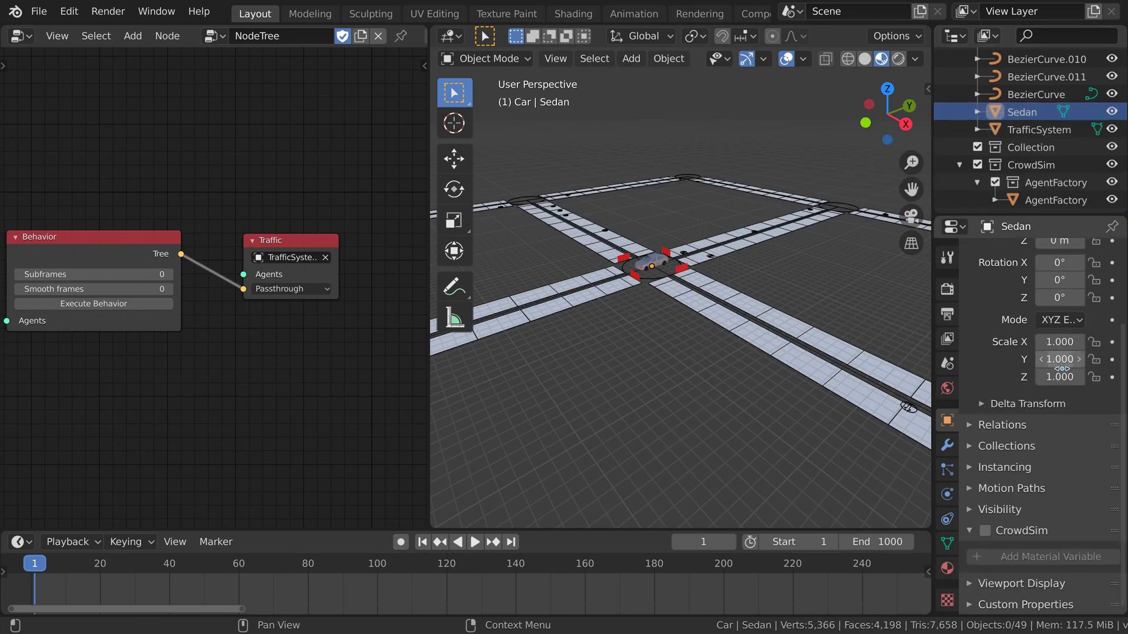
left_click(985, 530)
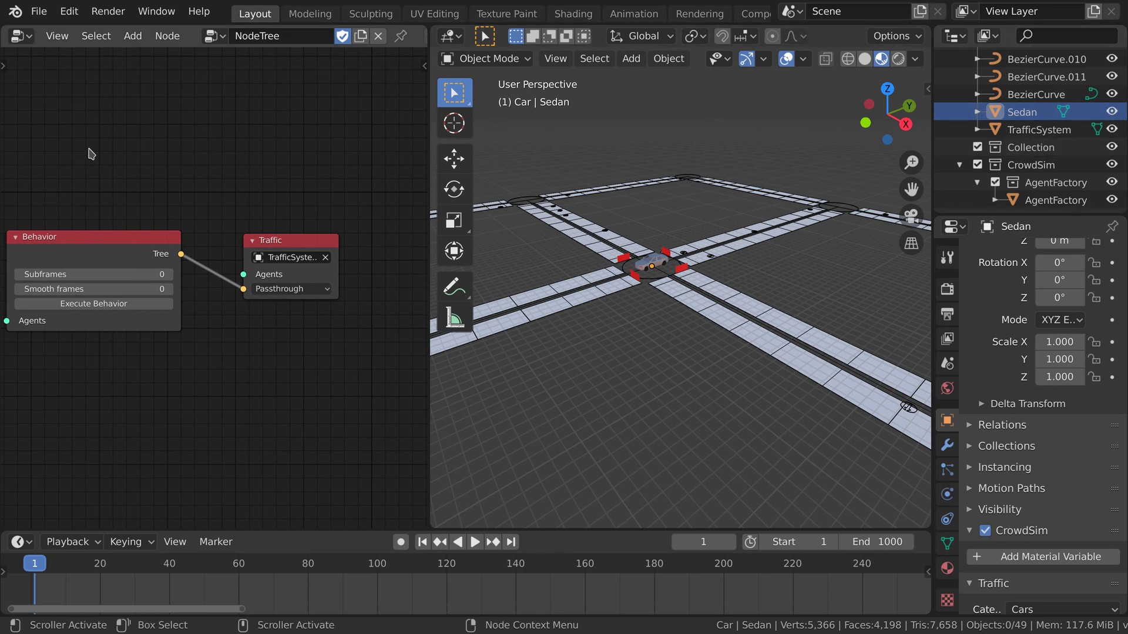
- Add a Populate node set to Sedan, populate the roads with agents, and hide the original Sedan
key("shift+a")
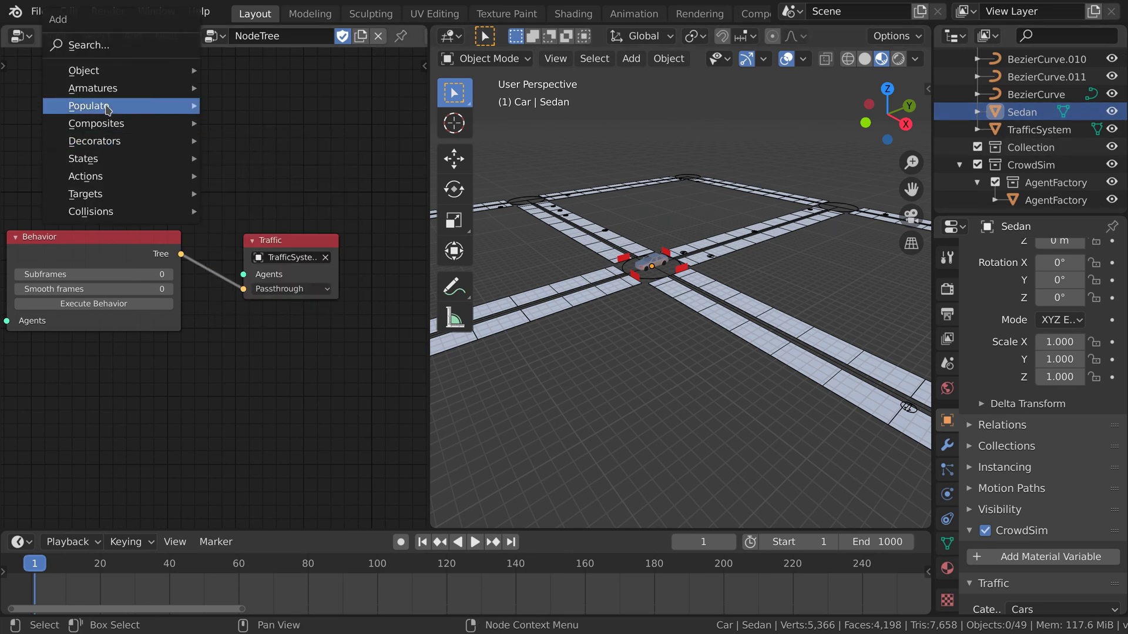
mouse_move(108, 107)
left_click(247, 106)
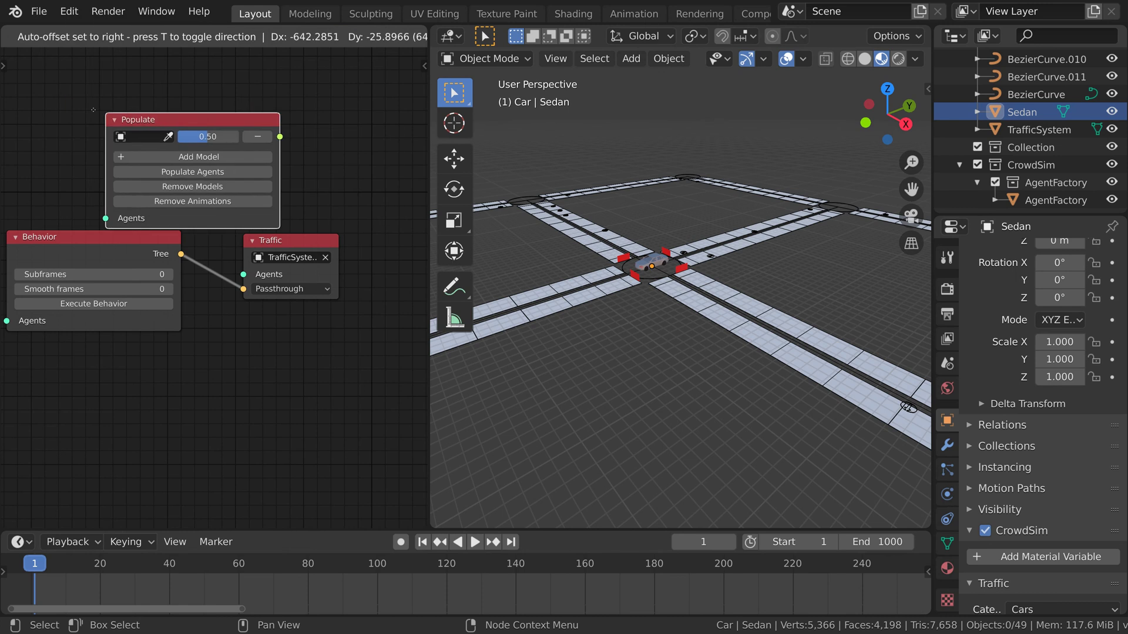
left_click(7, 94)
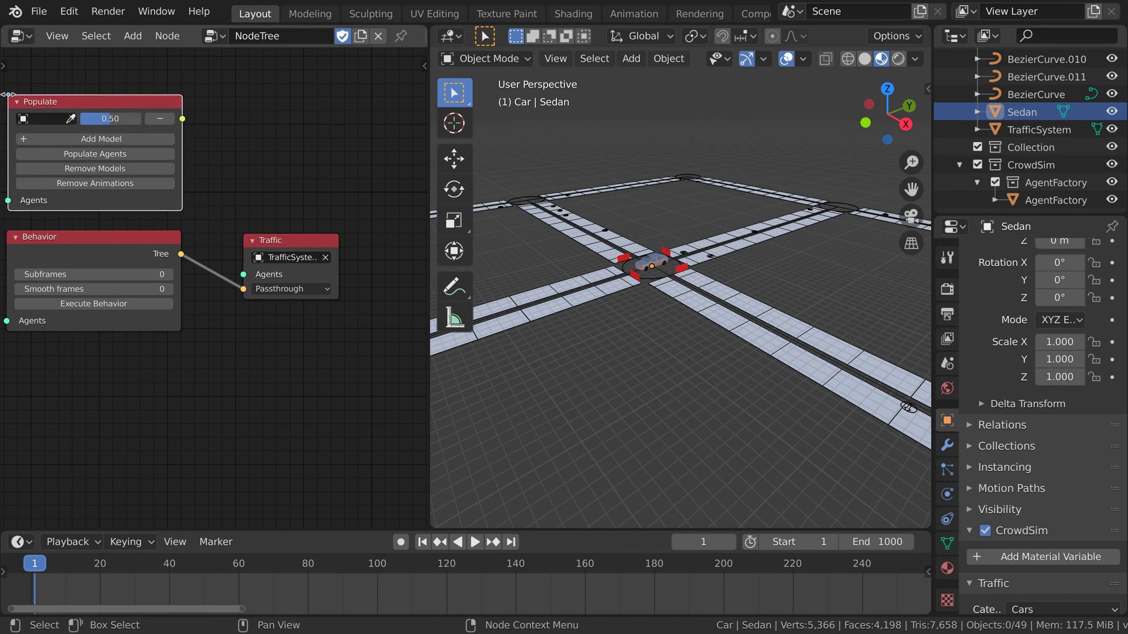
left_click(36, 119)
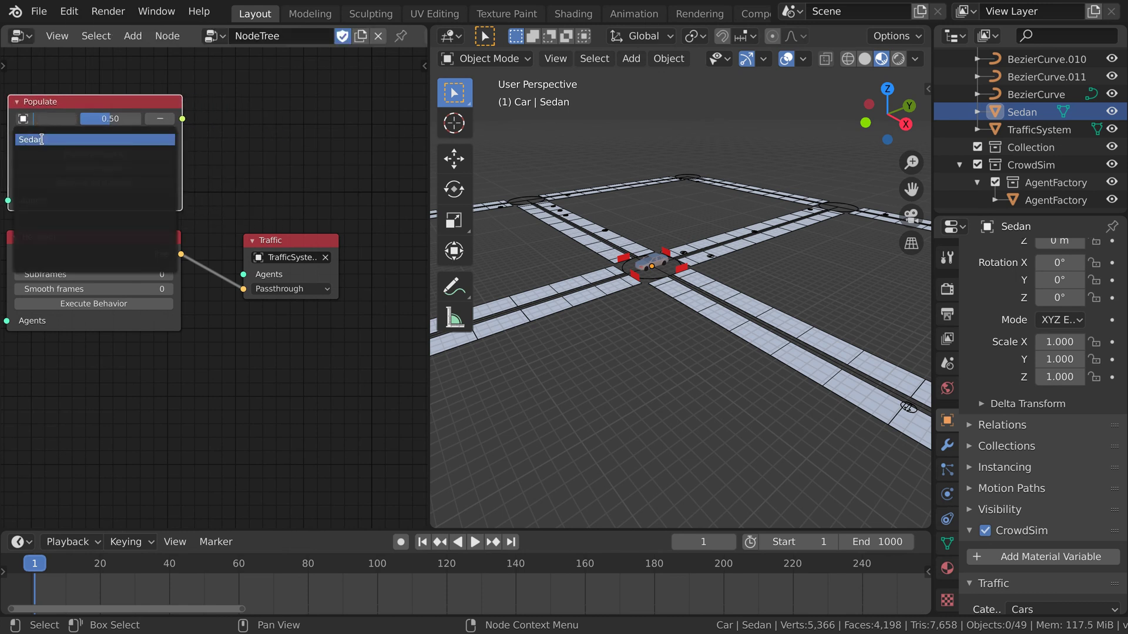
left_click(41, 139)
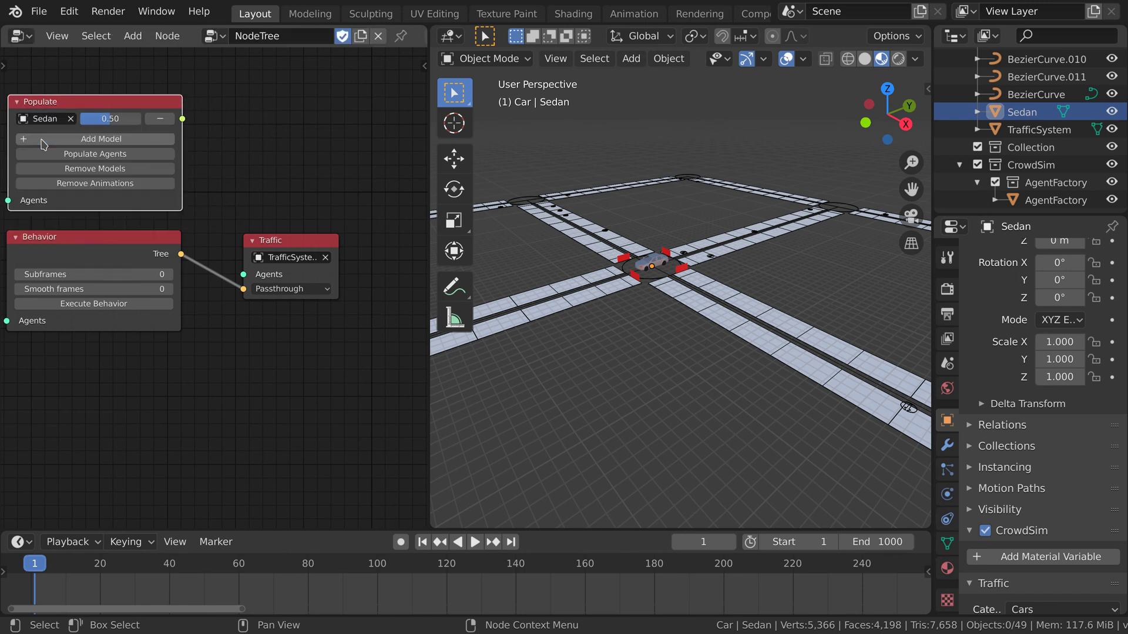
left_click(94, 154)
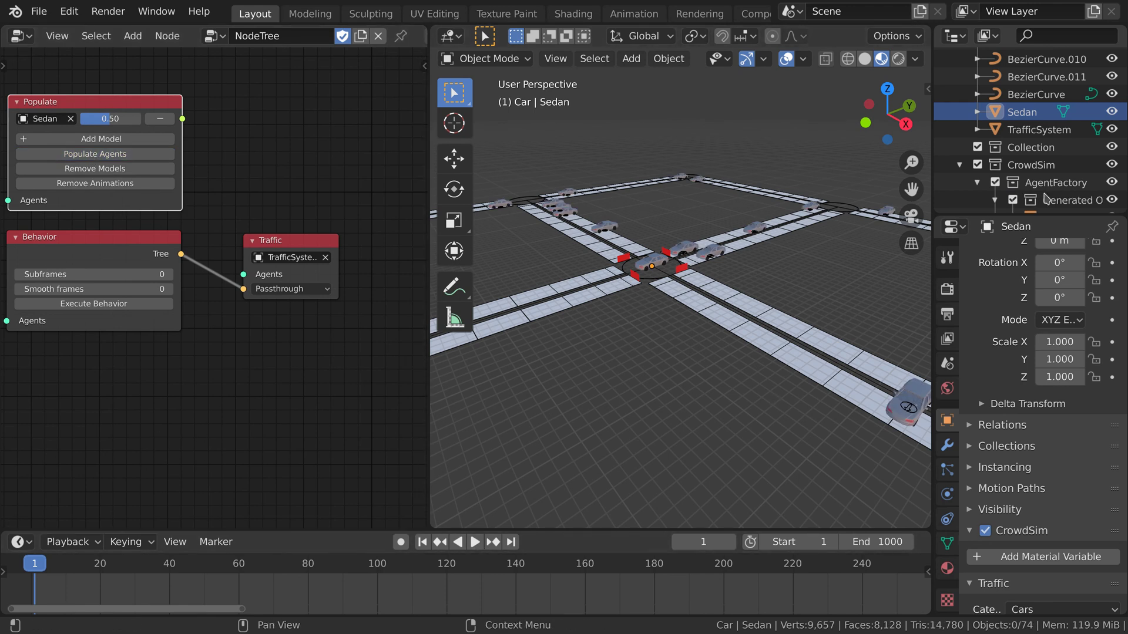
left_click(1112, 112)
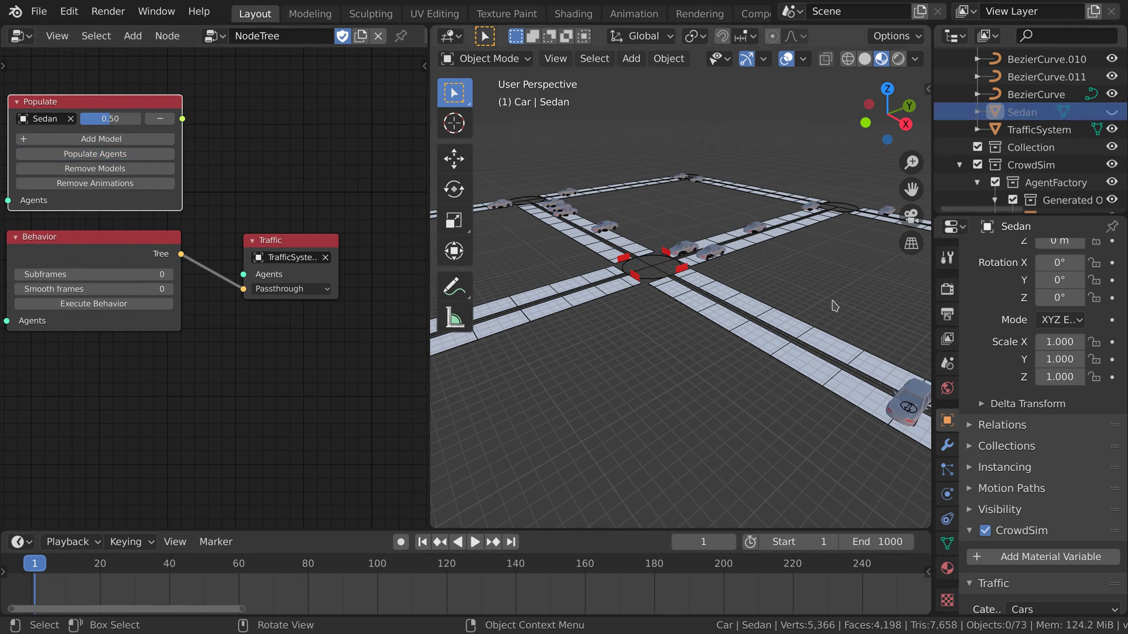
left_click(475, 544)
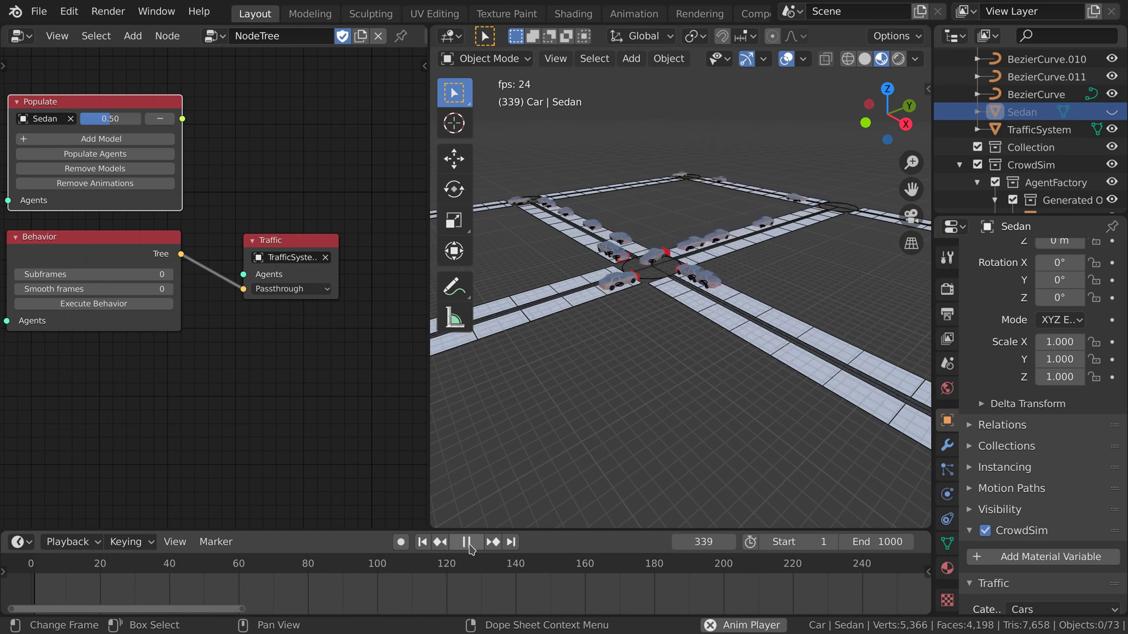
left_click(466, 541)
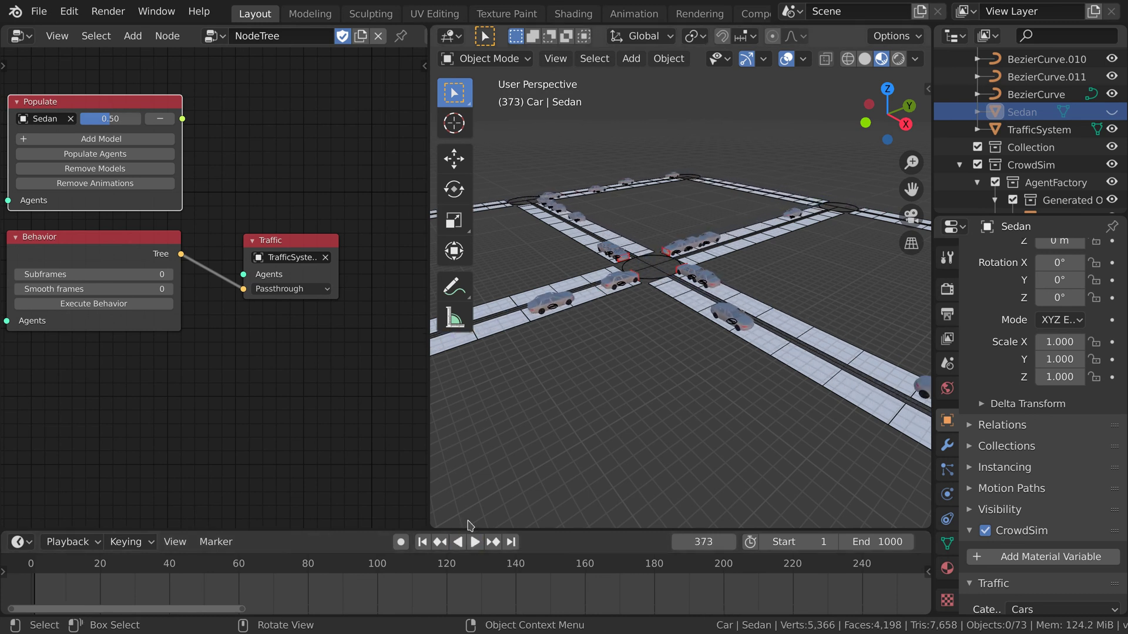
left_click(421, 542)
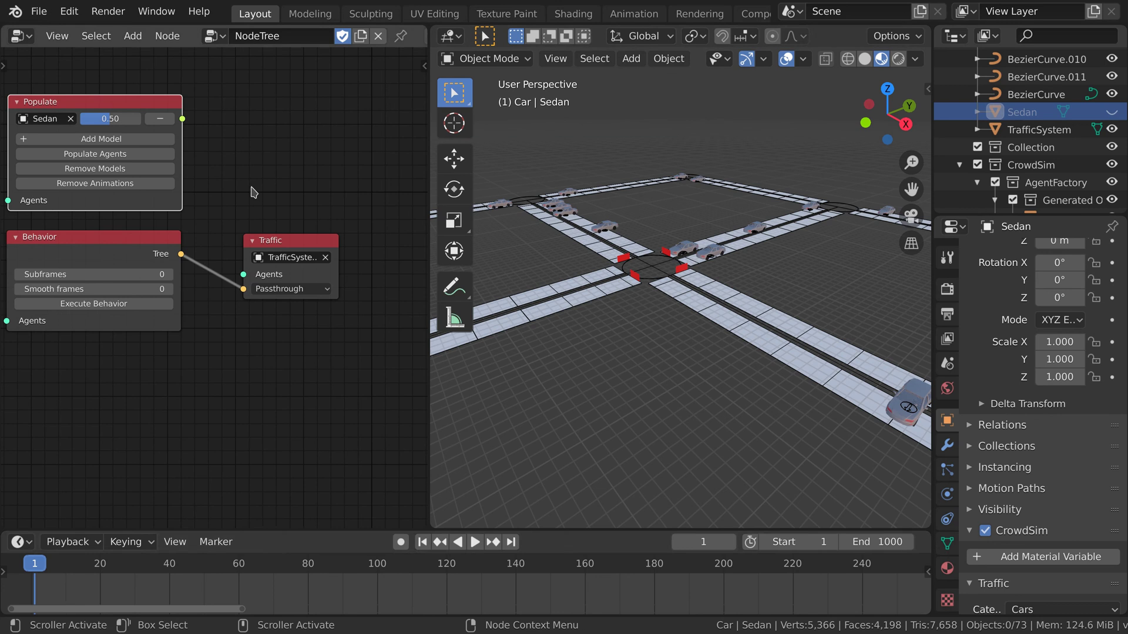
- Add a Traffic Variable node beside Populate and link Populate's output to its Variance input
key("shift+a")
mouse_move(250, 158)
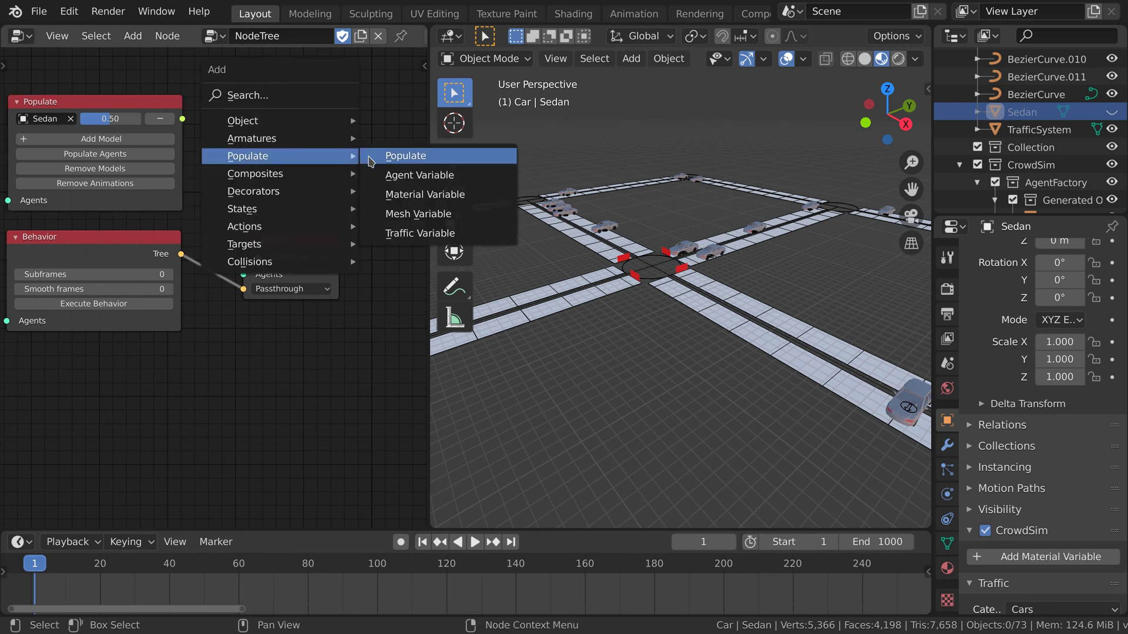
left_click(431, 233)
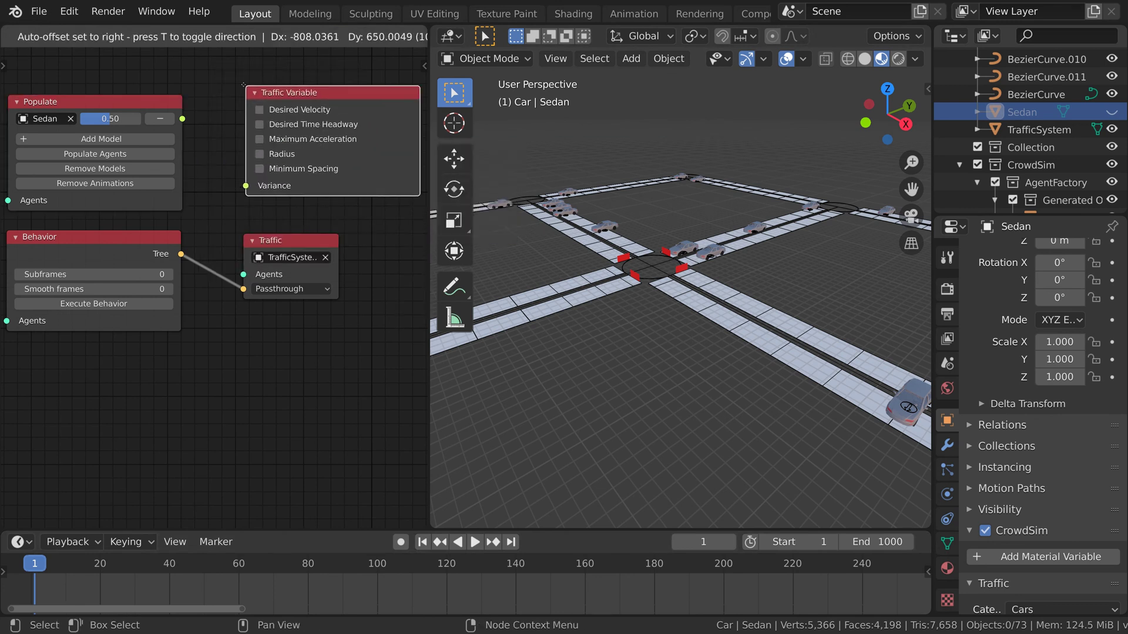
left_click(230, 66)
left_click_drag(183, 118, 228, 161)
- Vary Radius and Minimum Spacing (minimum 3 m), then execute the behaviour and play the traffic
left_click(243, 131)
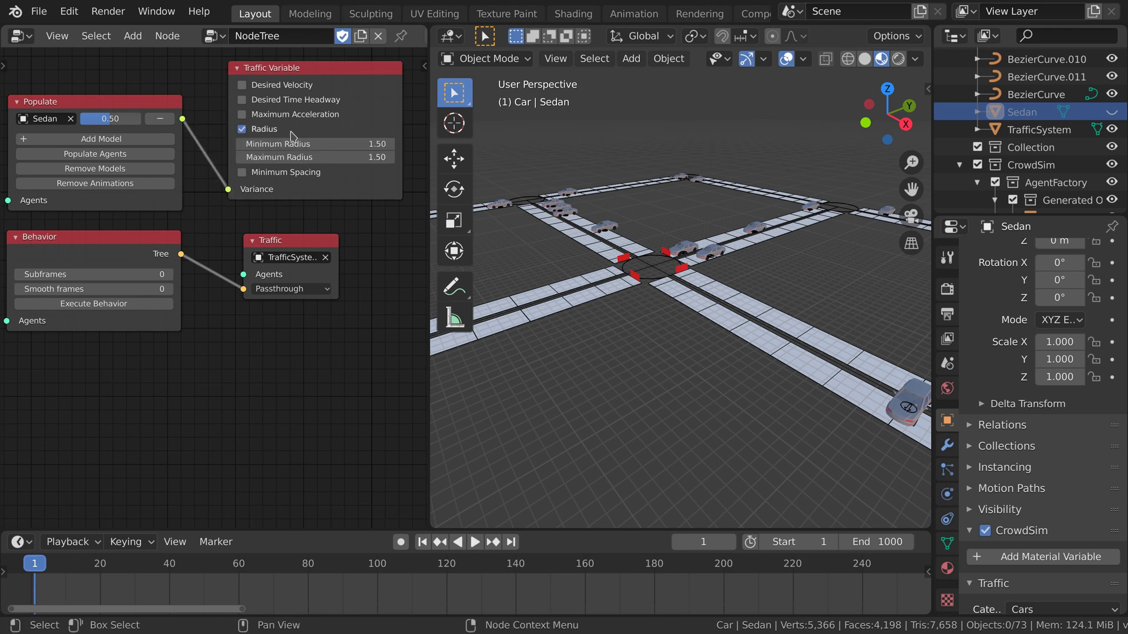
left_click(244, 174)
left_click(323, 185)
type("3")
key("Return")
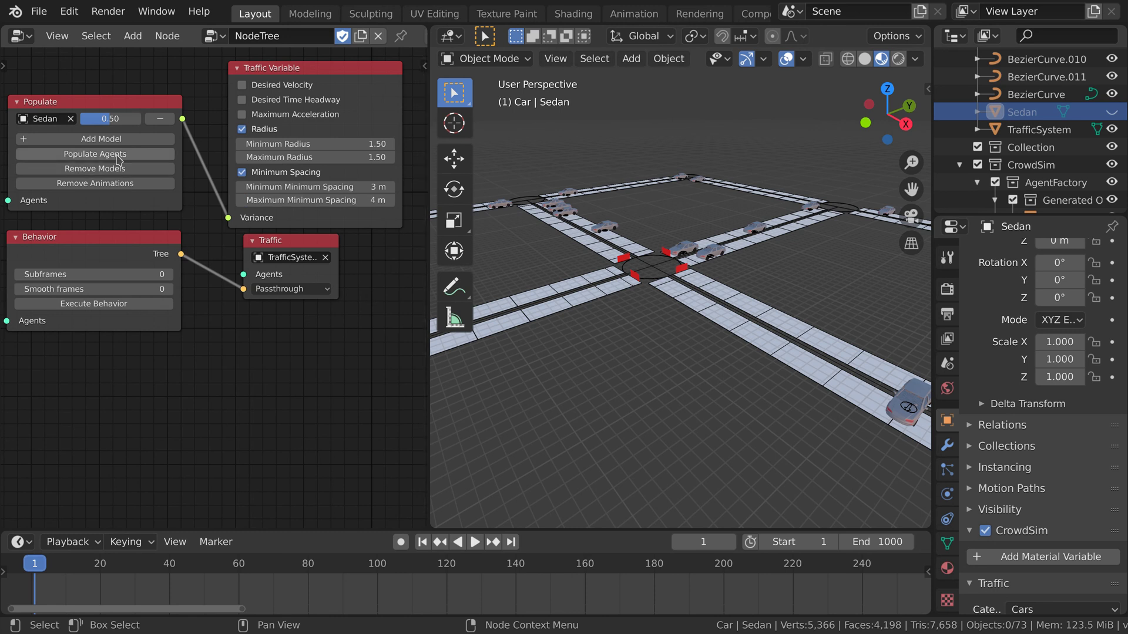
left_click(107, 305)
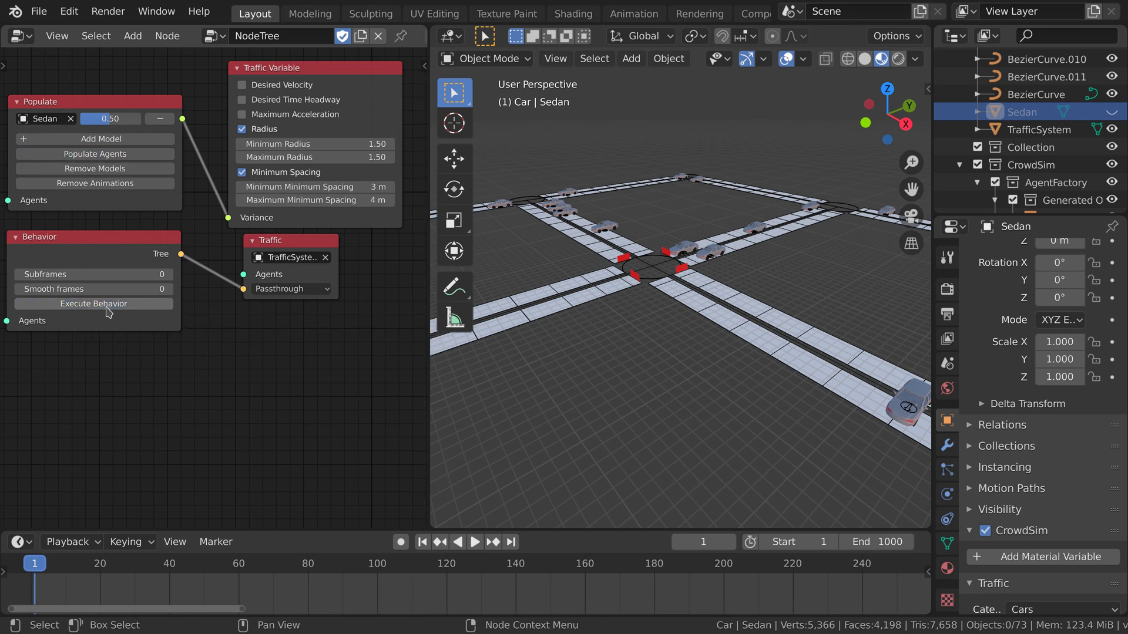
key("space")
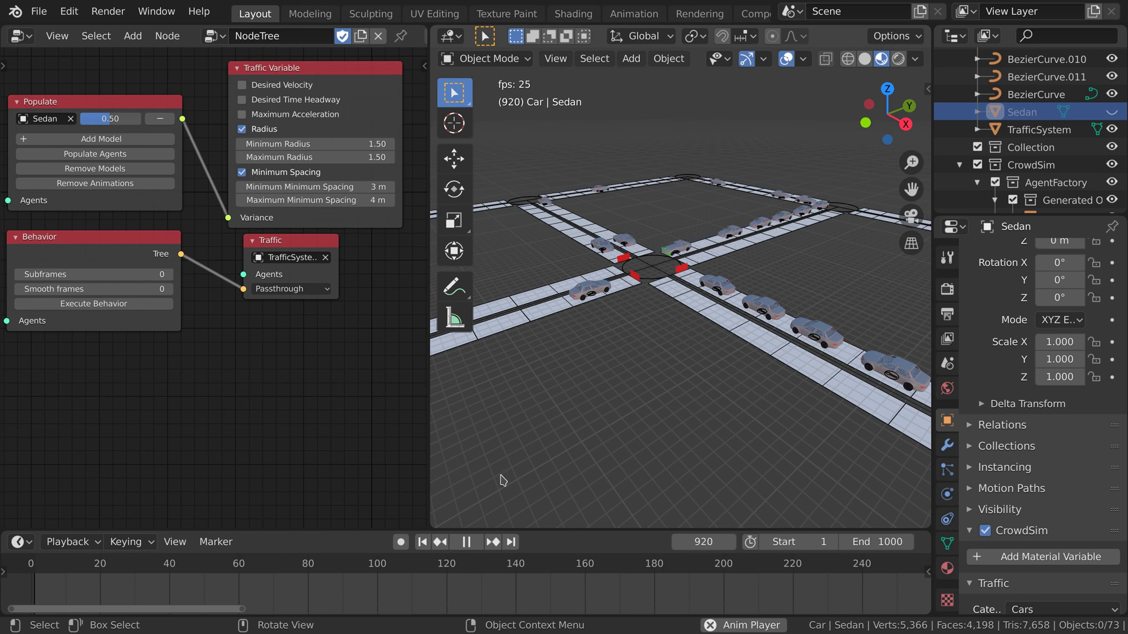
left_click(466, 541)
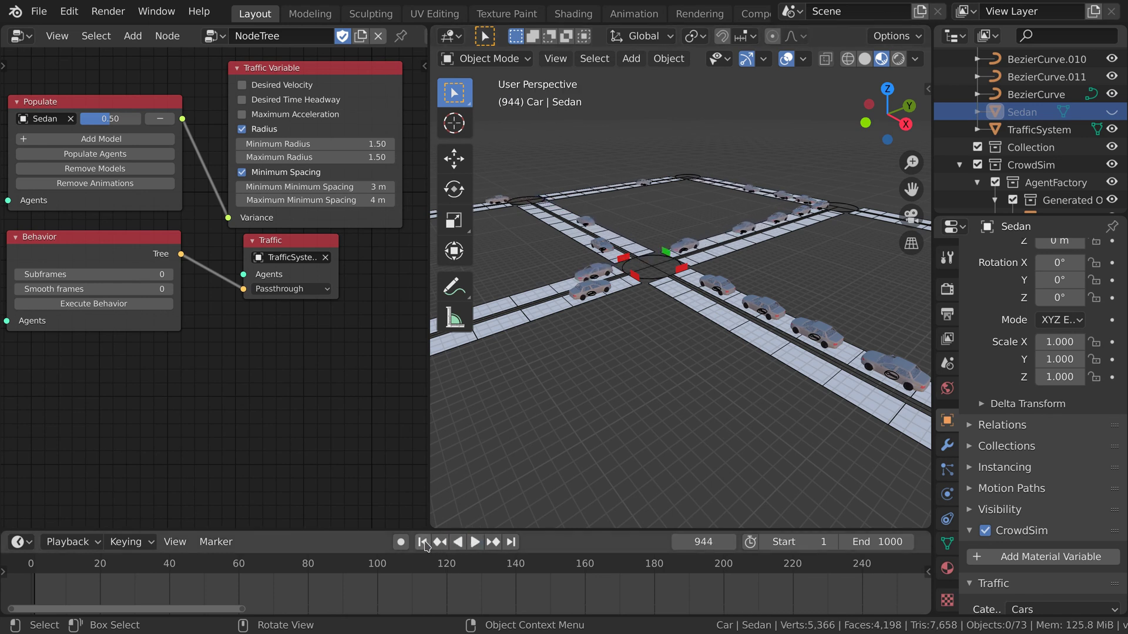
left_click(423, 541)
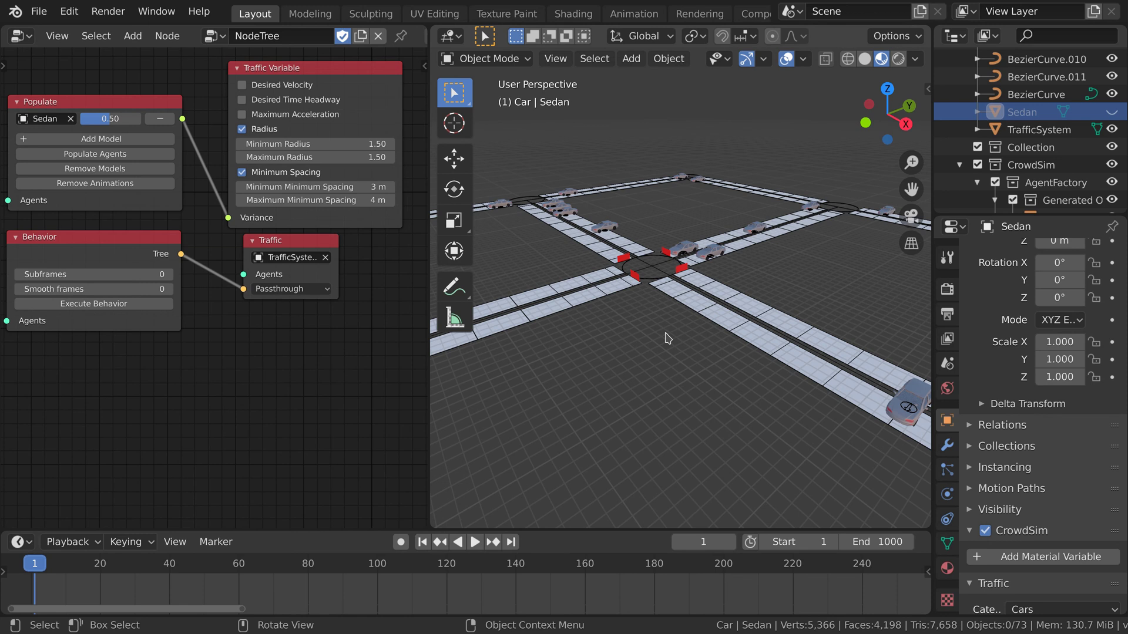
- Select the BezierCurve road spline near the junction and frame the curve's end
middle_click_drag(690, 289, 752, 352)
left_click(747, 339)
left_click(747, 335)
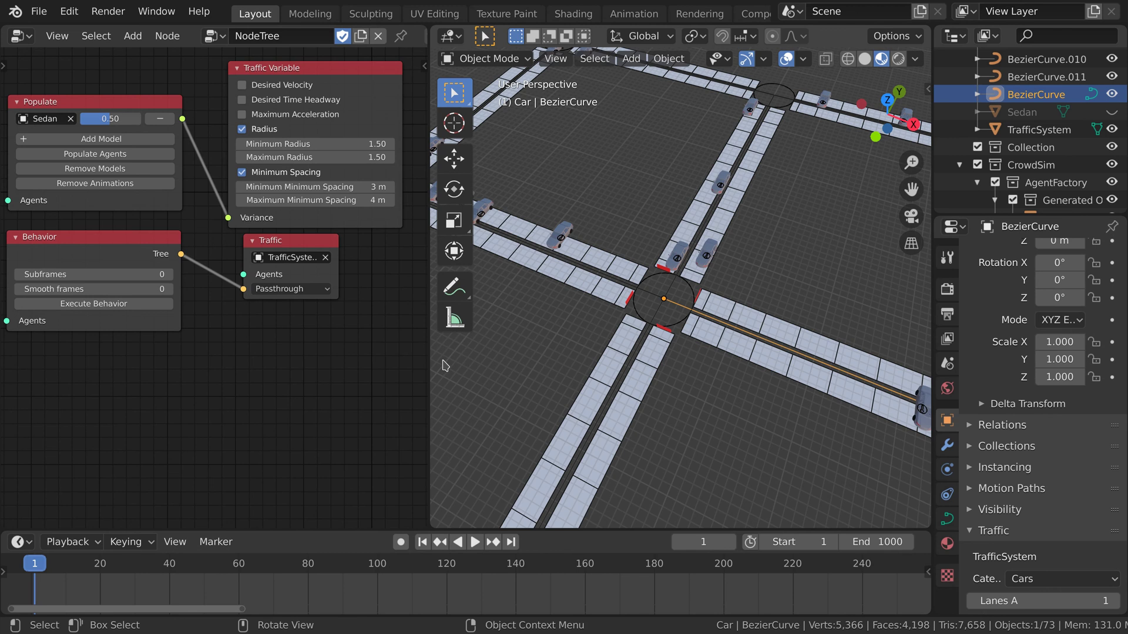
left_click_drag(430, 335, 145, 335)
middle_click_drag(591, 433, 370, 348, "shift")
- Subdivide the selected BezierCurve segment in Edit Mode
key("Tab")
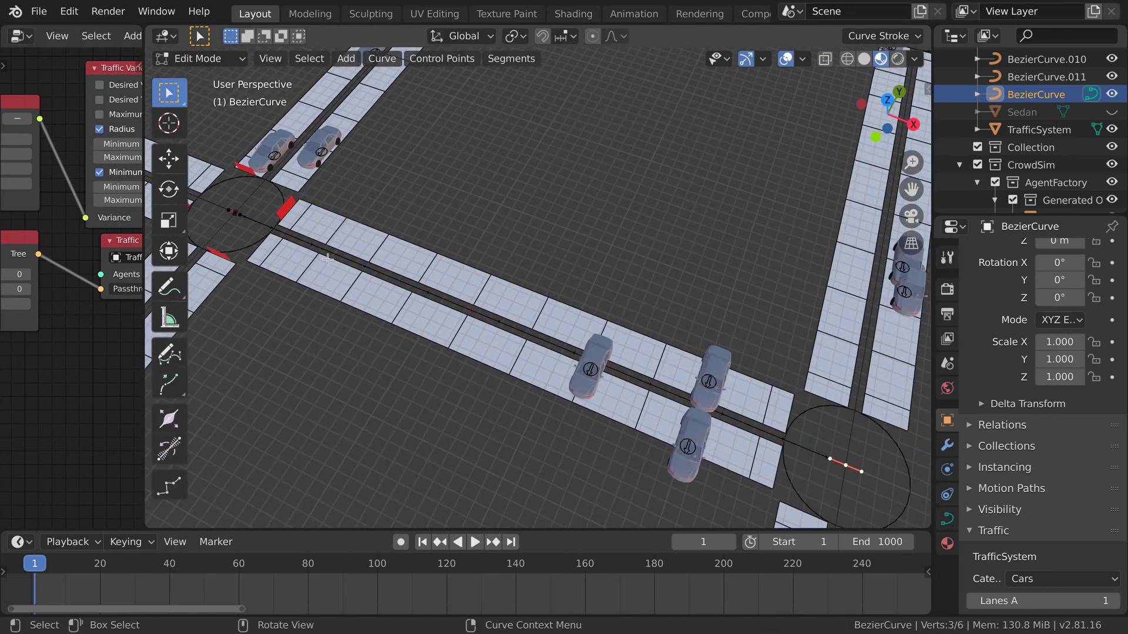
right_click(452, 221)
left_click(458, 177)
middle_click_drag(458, 176, 444, 284)
- Move the new middle curve segment to the right and scale it
key("g")
left_click(530, 269)
key("s")
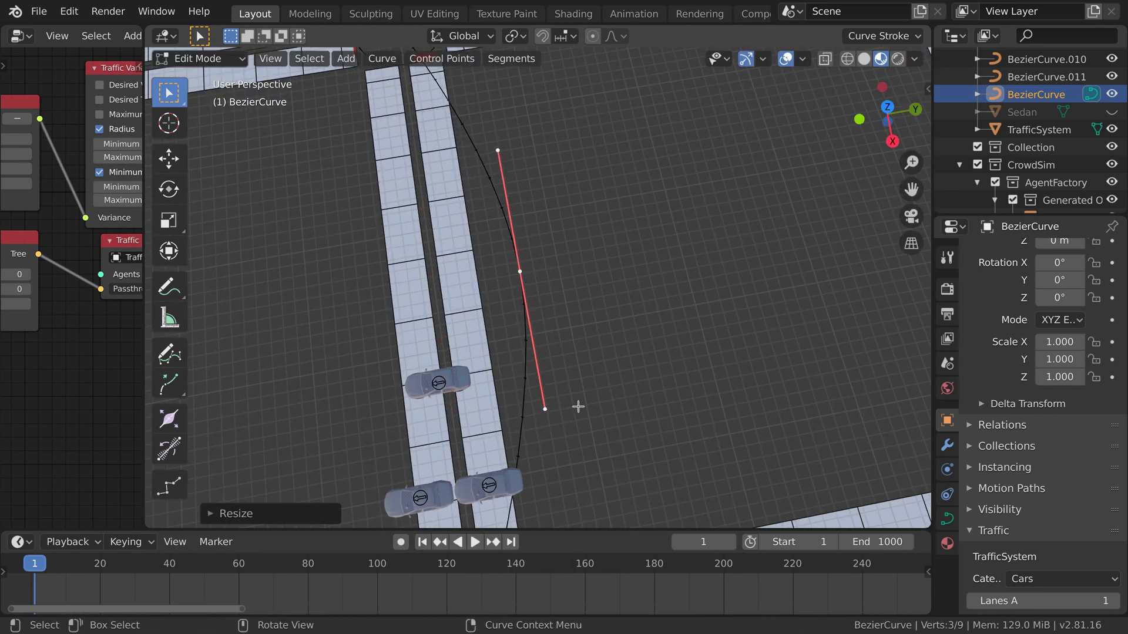
left_click(616, 452)
scroll(616, 452, "down", 6)
- Shift the middle segment twice along X and once vertically along Z to bend the road
key("g")
key("x")
left_click(574, 317)
key("g")
key("x")
left_click(574, 317)
middle_click_drag(574, 318, 652, 247)
key("g")
key("z")
left_click(536, 277)
- Leave Edit Mode, refresh the traffic system along the curved spline, and replay the animation
key("Tab")
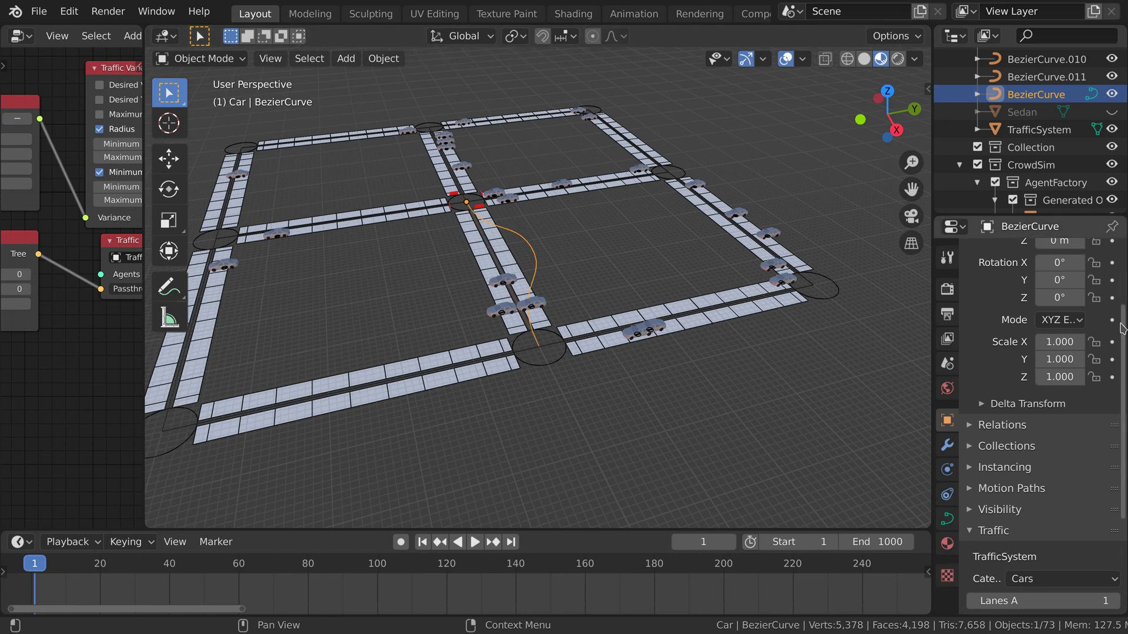
left_click_drag(1122, 335, 1122, 430)
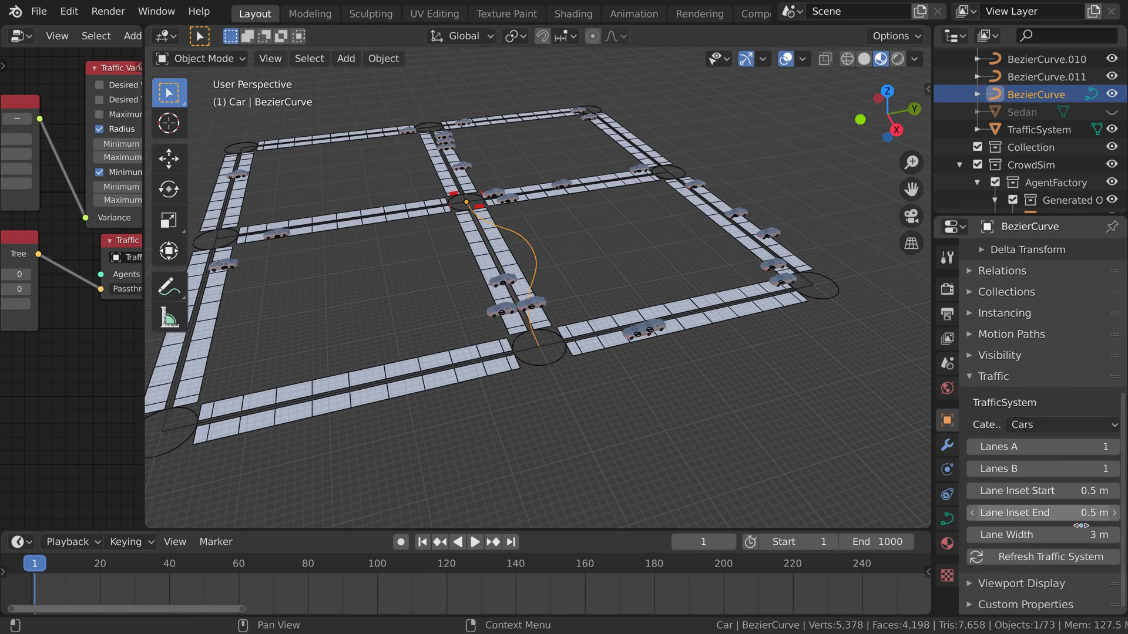
left_click(1065, 563)
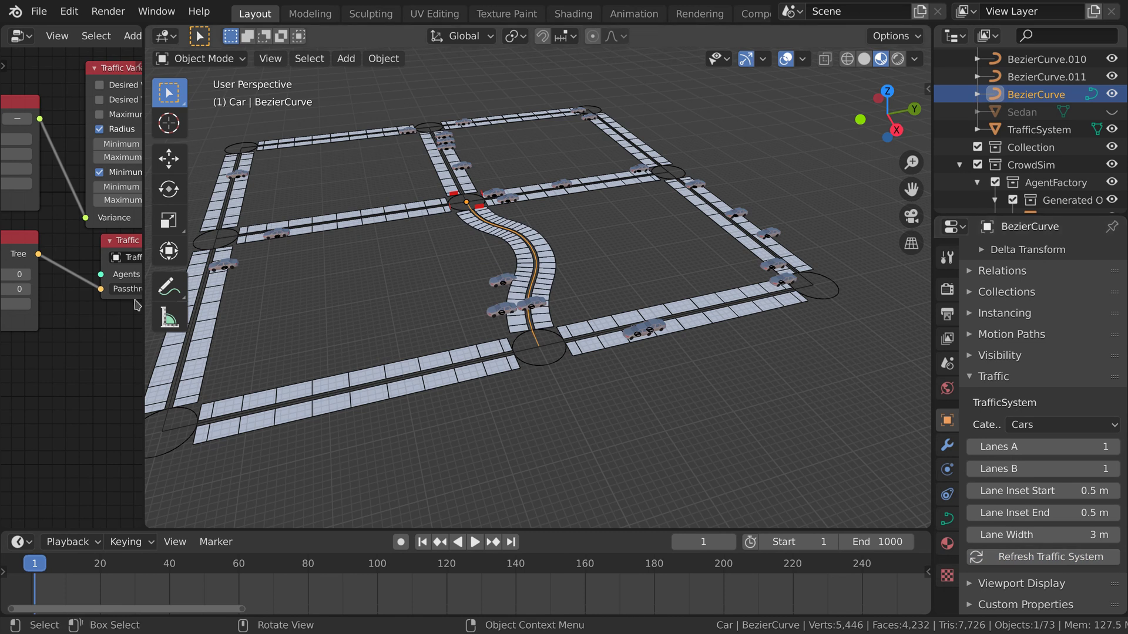
left_click_drag(144, 381, 462, 381)
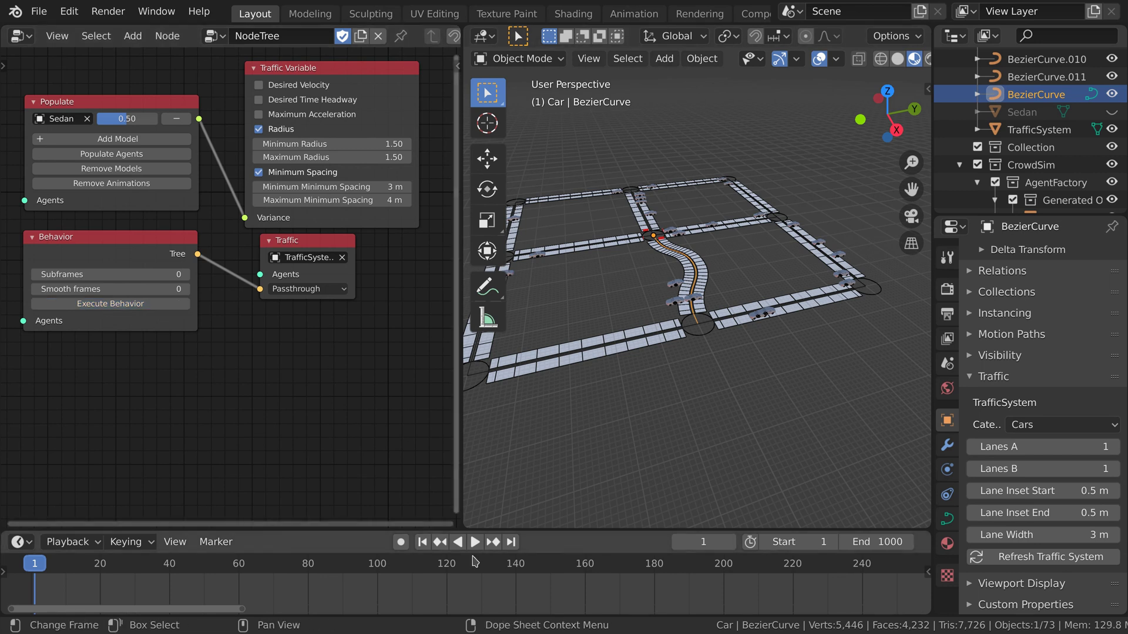
left_click(474, 541)
- Orbit and zoom around the junction to follow sedans driving along the curved road
middle_click_drag(713, 406, 674, 257)
scroll(717, 306, "up", 3)
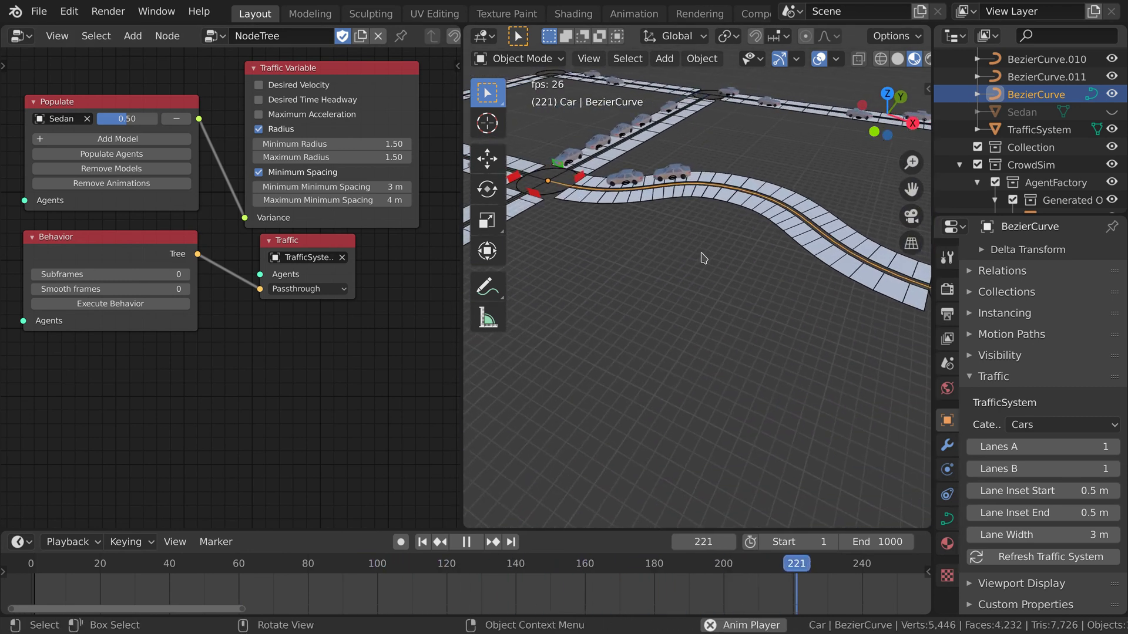
middle_click_drag(704, 259, 689, 336)
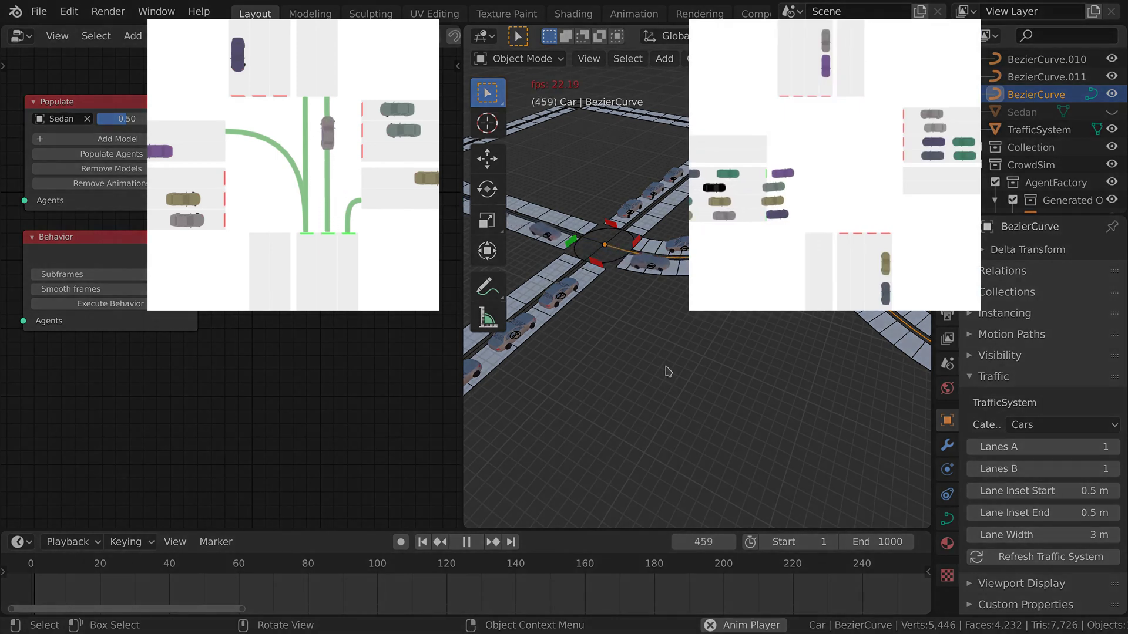
- Stop the traffic playback at frame 498 and orbit around the halted cars at the junction
key("space")
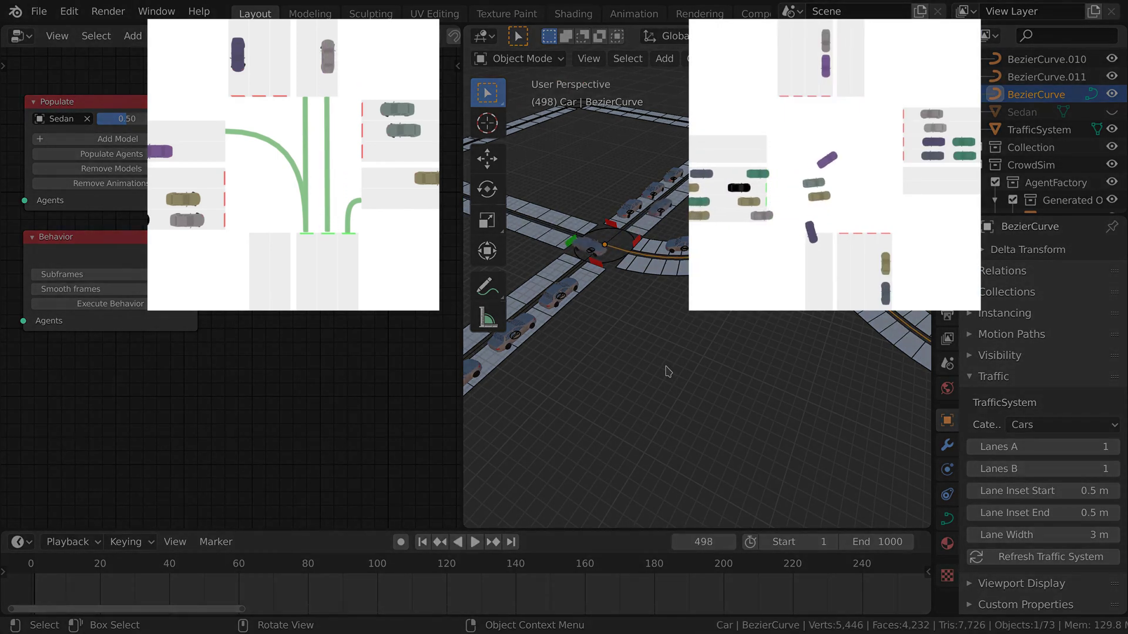
middle_click_drag(783, 388, 435, 284)
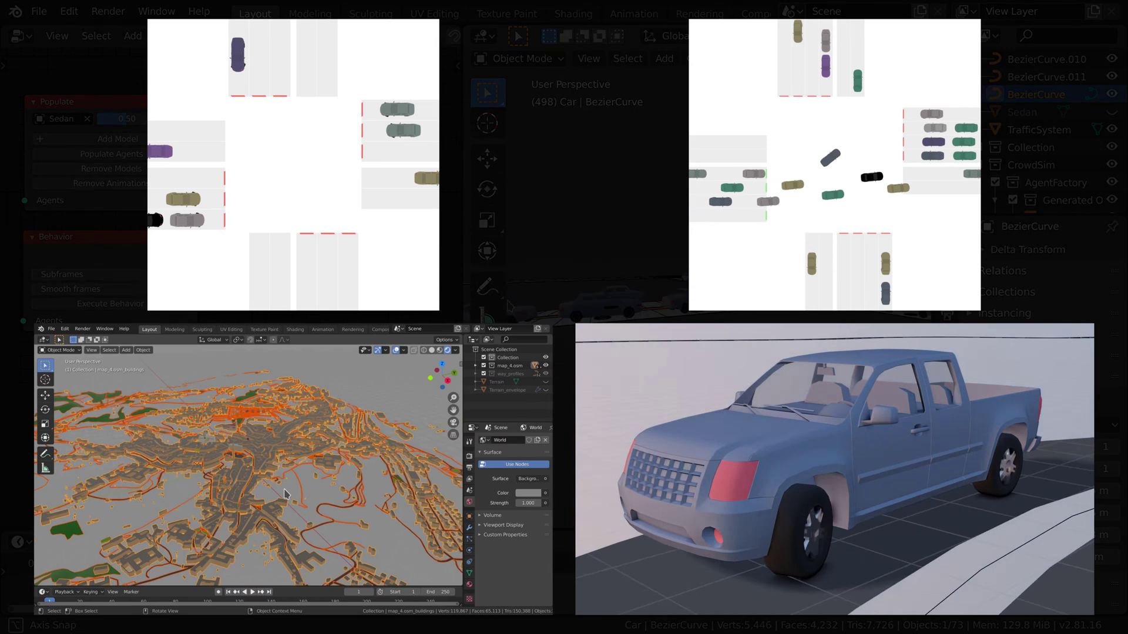